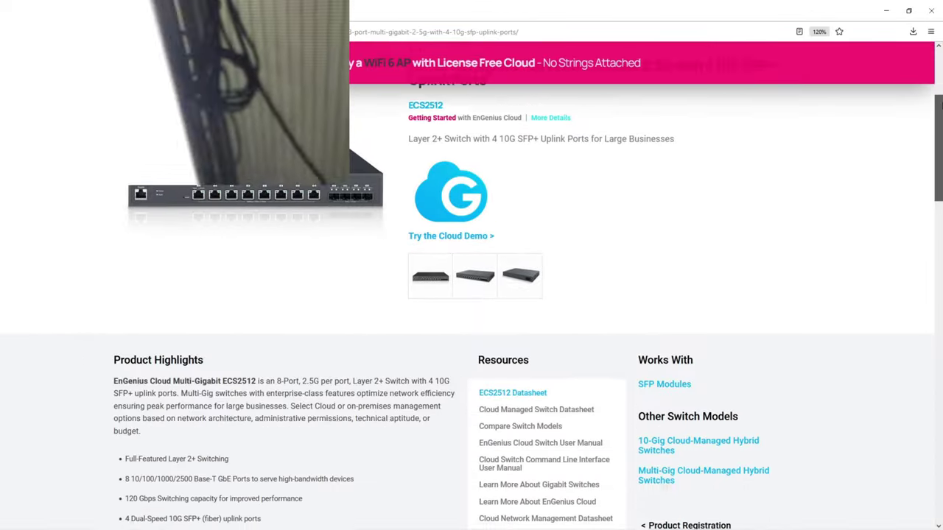
{"action": "scroll", "coordinate": [515, 294], "scroll_direction": "down", "scroll_amount": 5}
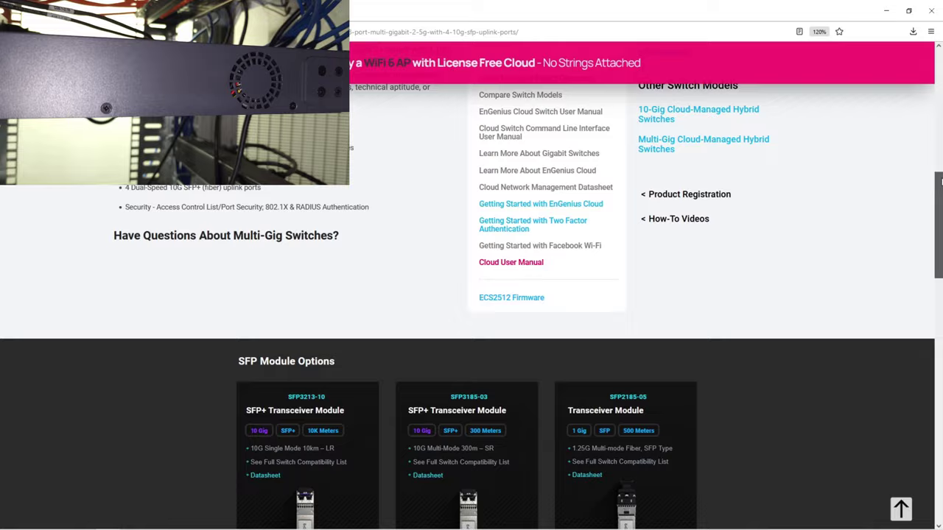
Scroll the ECS2512 product page down to the Resources list and the ECS2512 Firmware link.
{"action": "left_click_drag", "start_coordinate": [940, 182], "coordinate": [940, 371]}
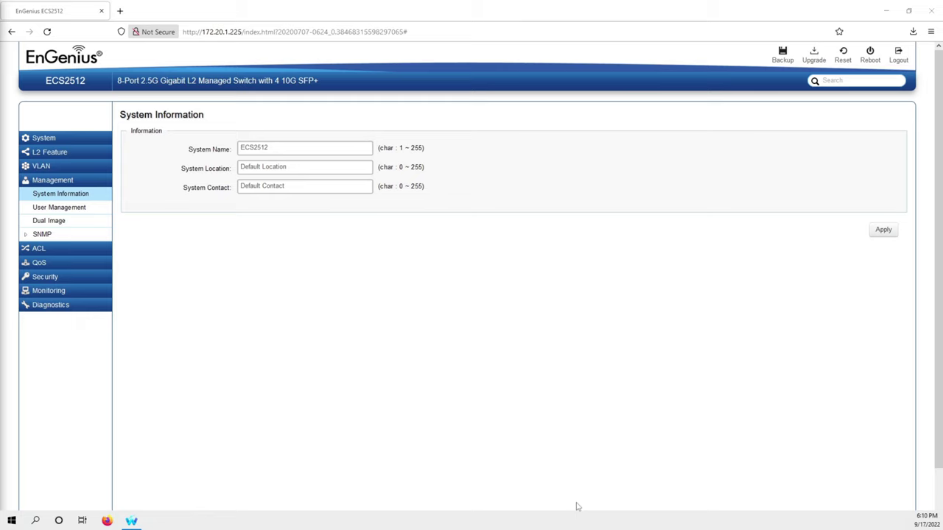
Look over User Management and Dual Image, then expand the SNMP and ACL menu groups.
{"action": "left_click", "coordinate": [48, 208]}
{"action": "left_click", "coordinate": [49, 222]}
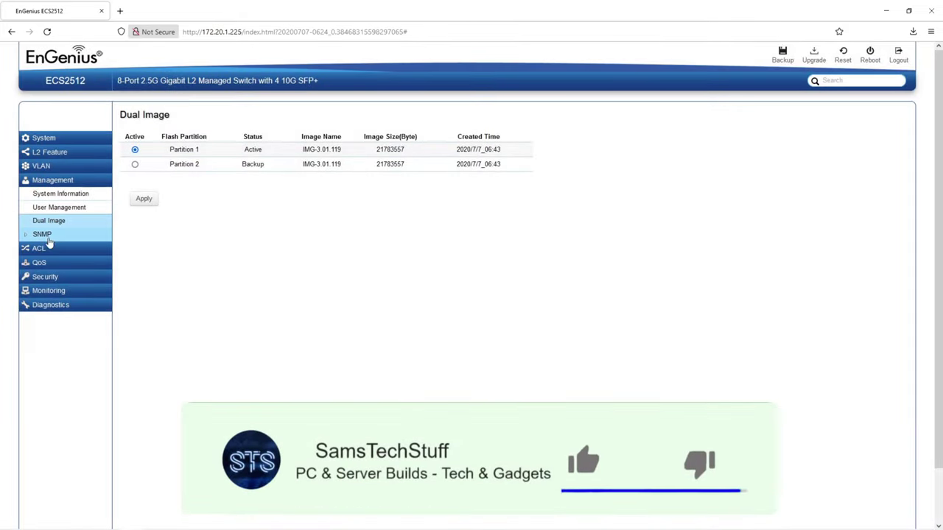
{"action": "left_click", "coordinate": [44, 235]}
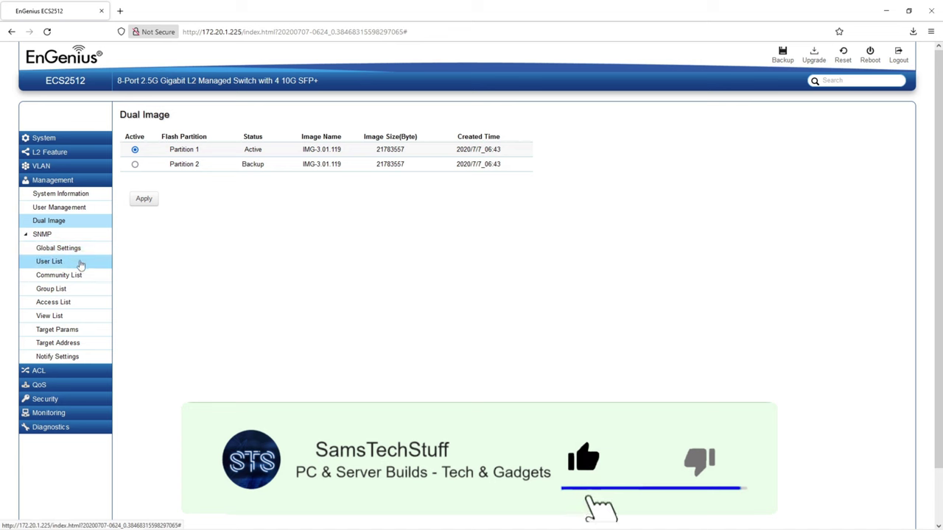
{"action": "left_click", "coordinate": [69, 371]}
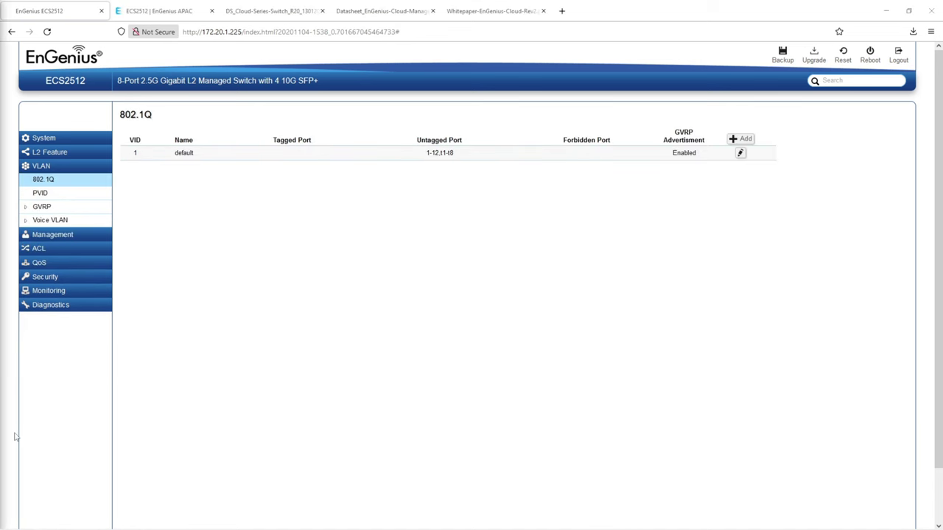
Add VLAN 1200 'pc' with port 1 tagged and ports 7-8 untagged, then begin VLAN 1400 'camera'.
{"action": "left_click", "coordinate": [740, 138]}
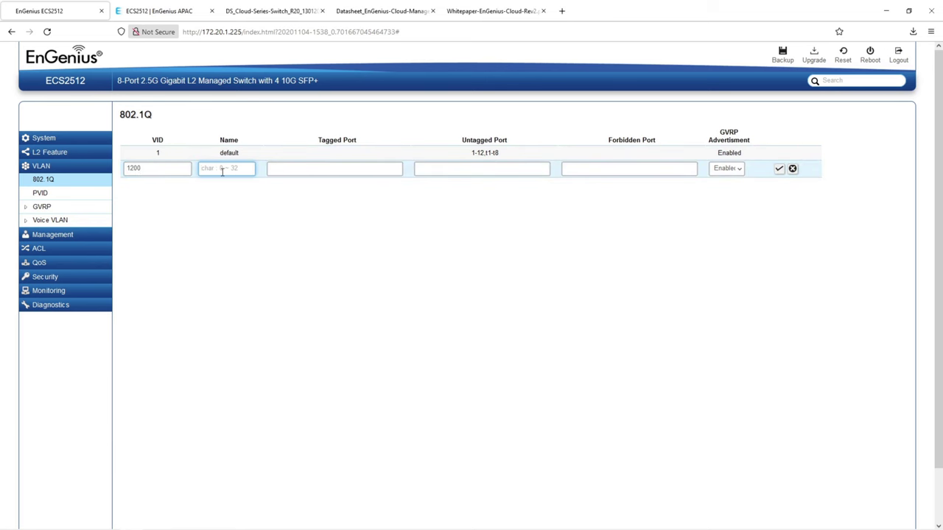
{"action": "left_click", "coordinate": [333, 171]}
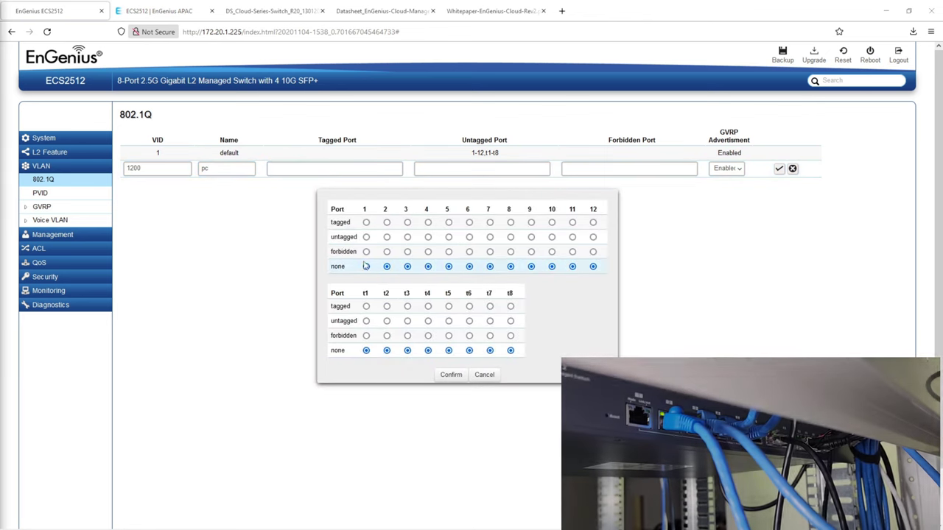
{"action": "left_click", "coordinate": [366, 222]}
{"action": "left_click", "coordinate": [450, 375]}
{"action": "left_click", "coordinate": [451, 170]}
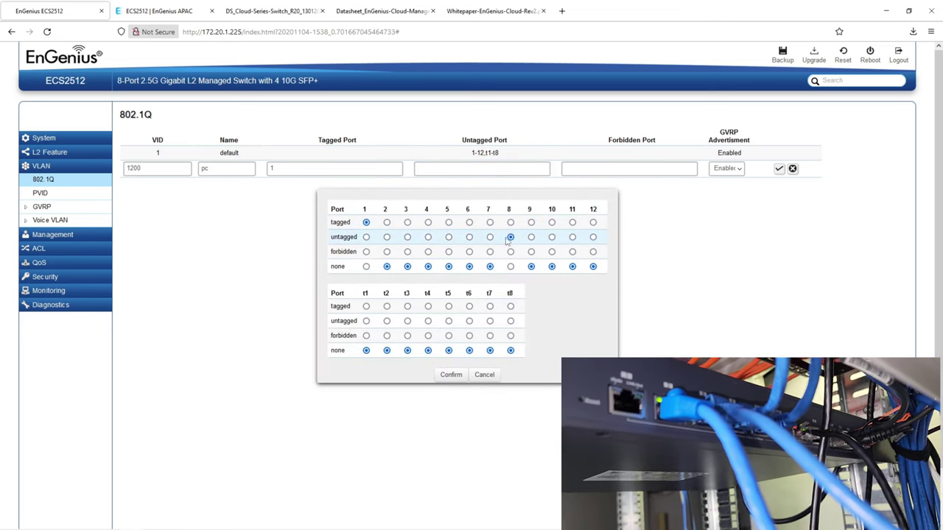
{"action": "left_click", "coordinate": [451, 375]}
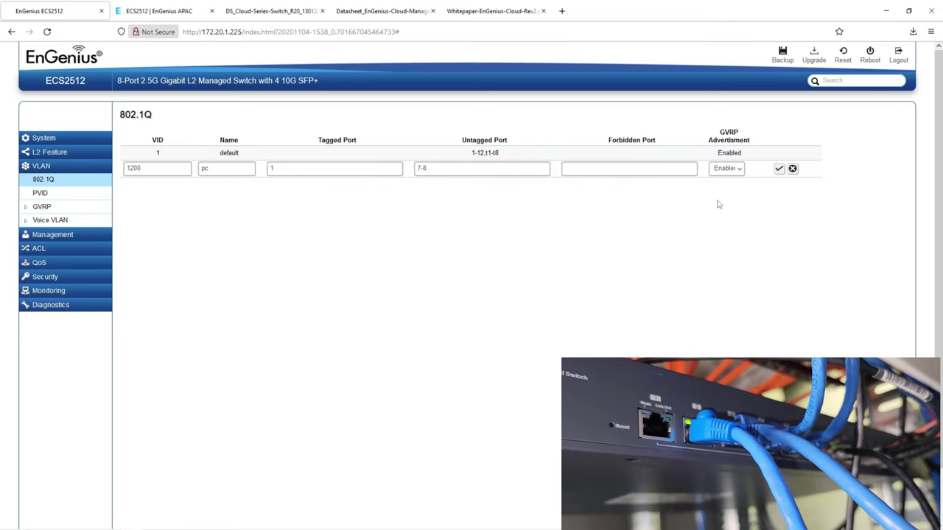
{"action": "left_click", "coordinate": [779, 168]}
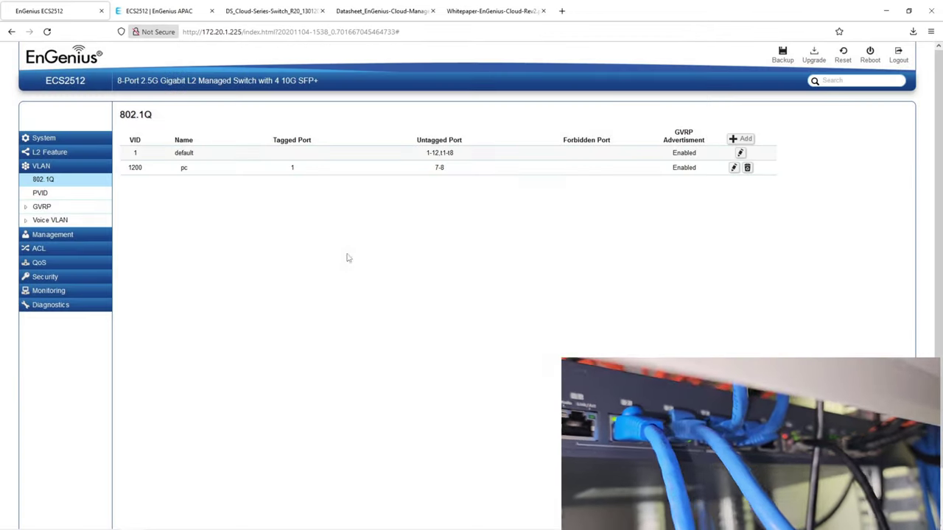
{"action": "left_click", "coordinate": [739, 139]}
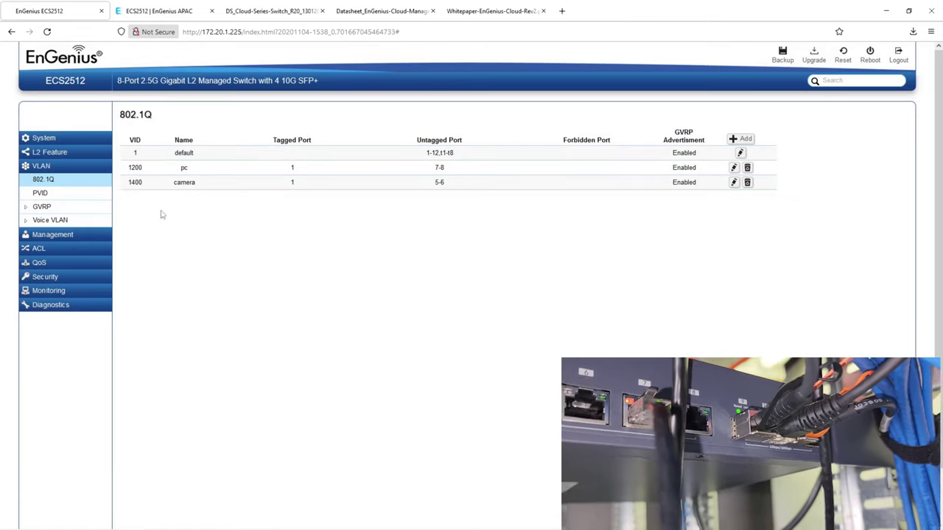
Set the PVID of ports 7 and 8 to 1200.
{"action": "left_click", "coordinate": [39, 194]}
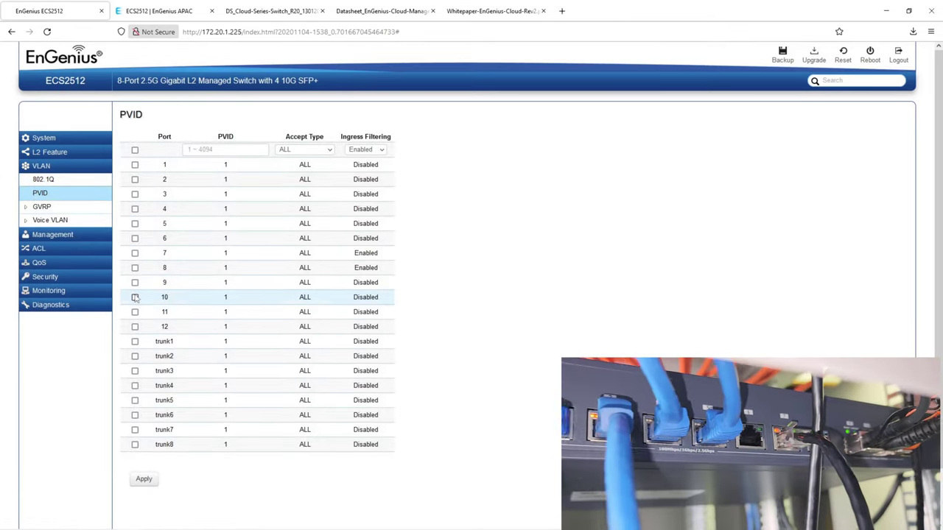
{"action": "left_click", "coordinate": [135, 269]}
{"action": "left_click", "coordinate": [134, 253]}
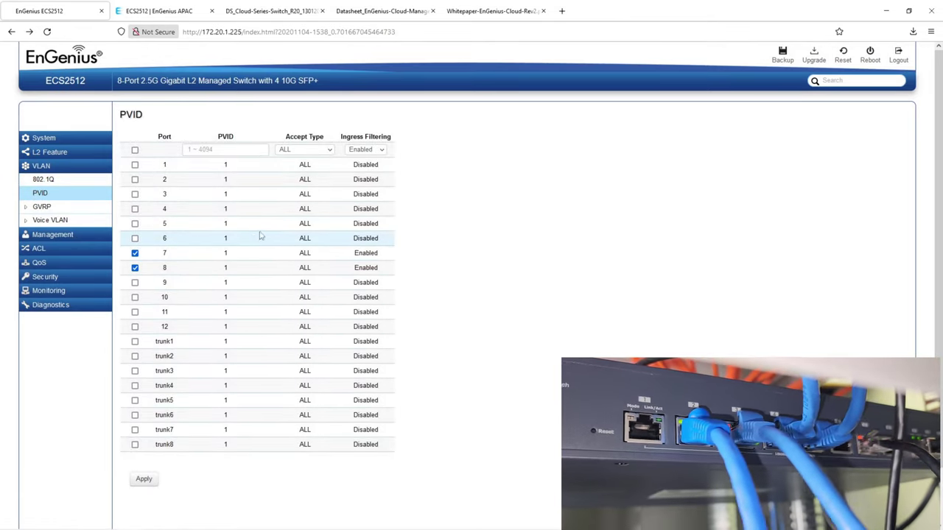
{"action": "left_click", "coordinate": [44, 181]}
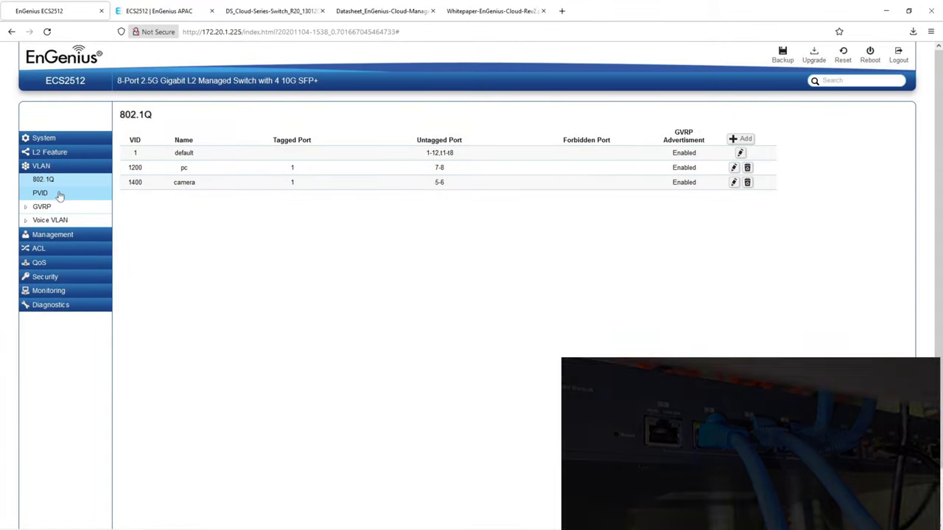
{"action": "left_click", "coordinate": [43, 193]}
{"action": "left_click", "coordinate": [135, 268]}
{"action": "left_click", "coordinate": [135, 253]}
{"action": "left_click", "coordinate": [210, 151]}
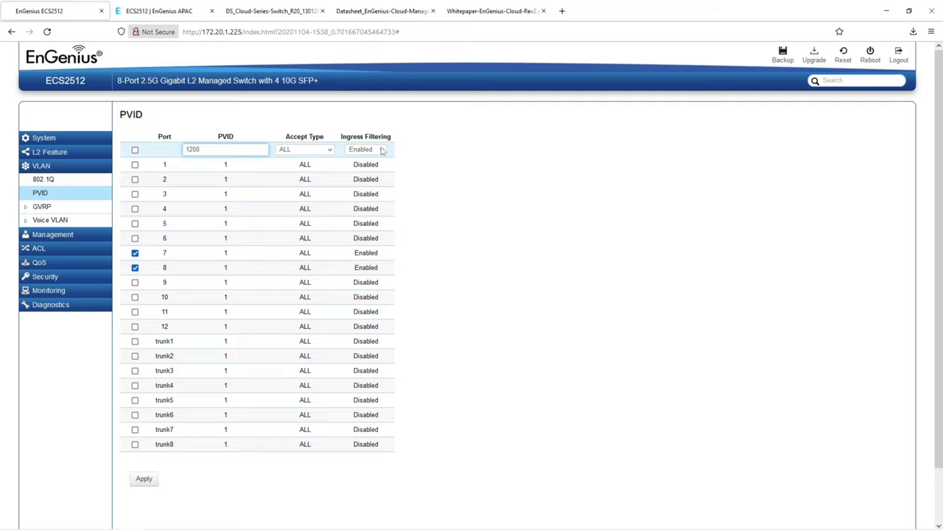
{"action": "left_click", "coordinate": [156, 482]}
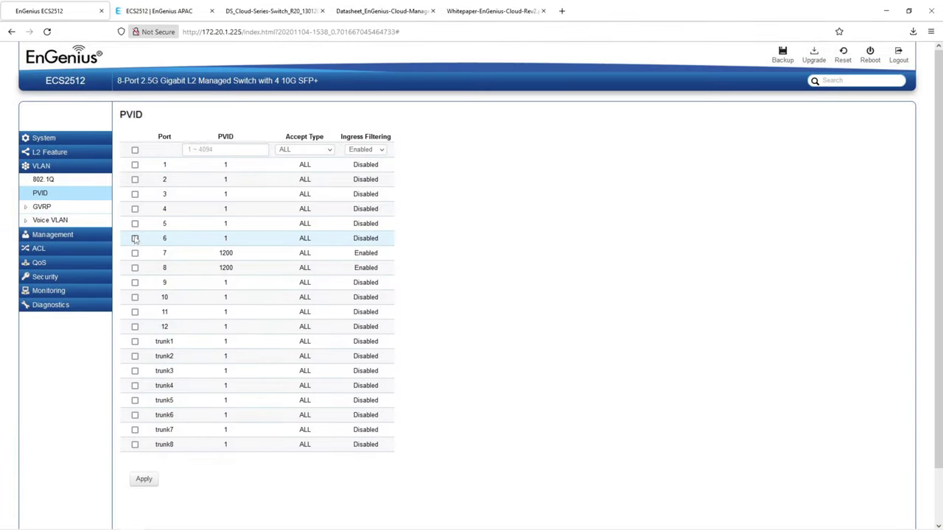
Set the PVID of ports 5 and 6 to 1400.
{"action": "left_click", "coordinate": [44, 179]}
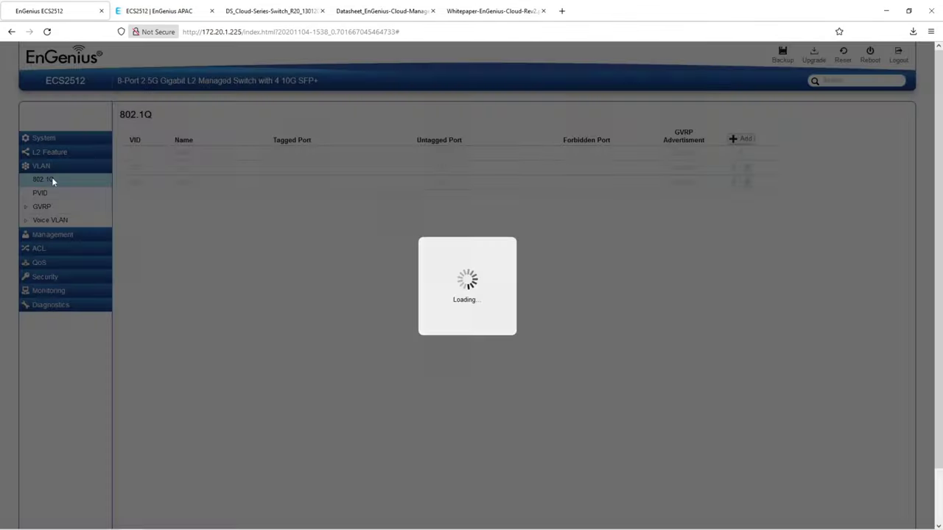
{"action": "left_click", "coordinate": [56, 196]}
{"action": "left_click", "coordinate": [134, 238]}
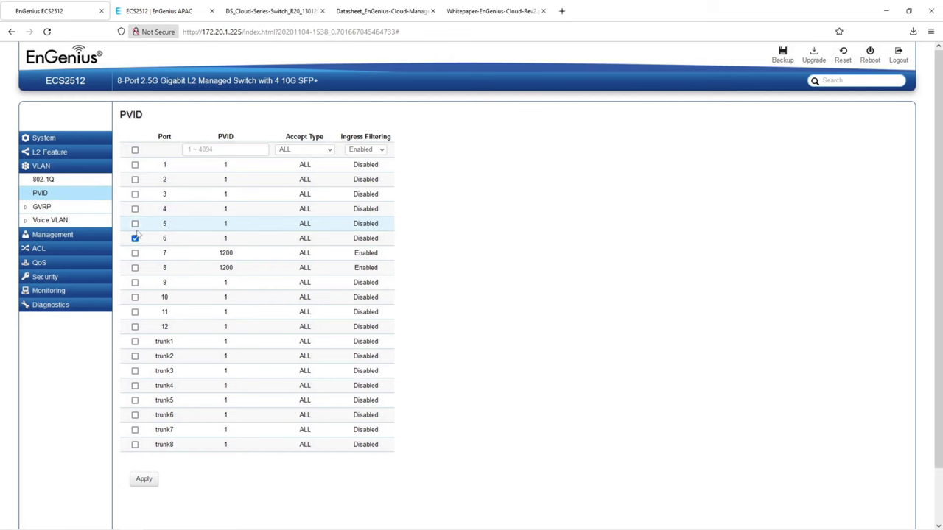
{"action": "left_click", "coordinate": [135, 223]}
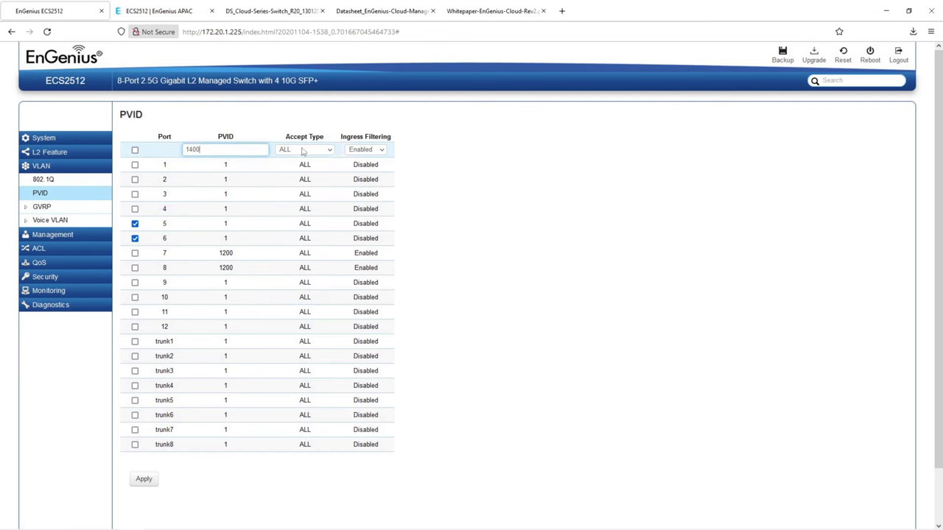
{"action": "left_click", "coordinate": [143, 479]}
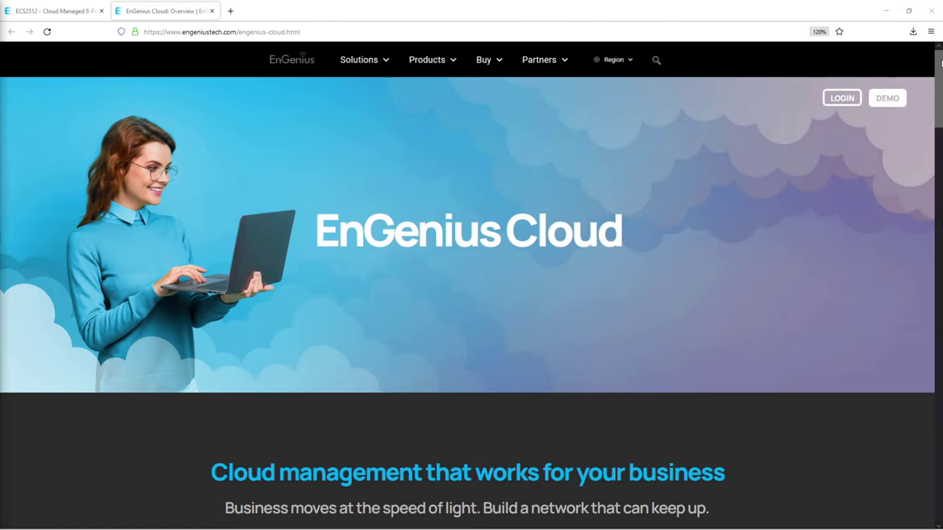
Scroll through the EnGenius Cloud overview page.
{"action": "left_click_drag", "start_coordinate": [940, 62], "coordinate": [940, 300]}
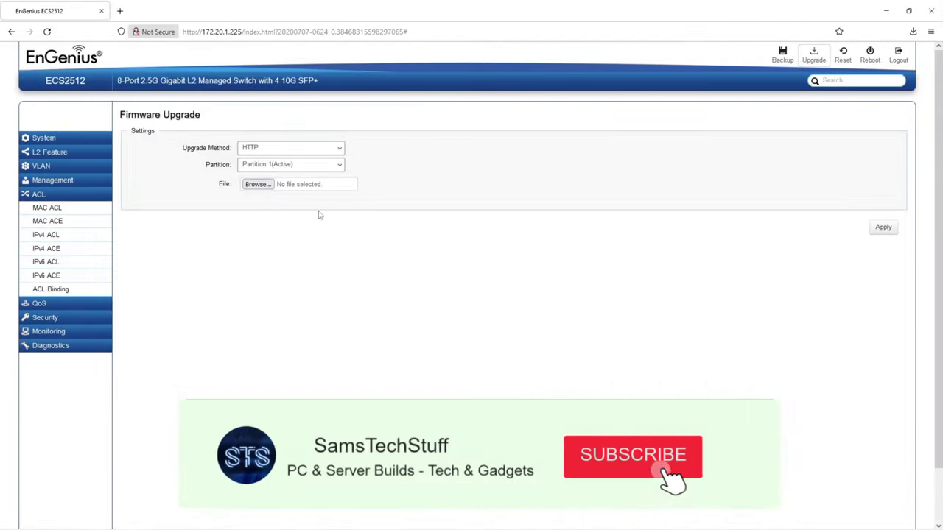
Keep HTTP as the upgrade method and the active Partition 1 as the target.
{"action": "left_click", "coordinate": [248, 148]}
{"action": "left_click", "coordinate": [293, 147]}
{"action": "left_click", "coordinate": [265, 168]}
{"action": "left_click", "coordinate": [257, 168]}
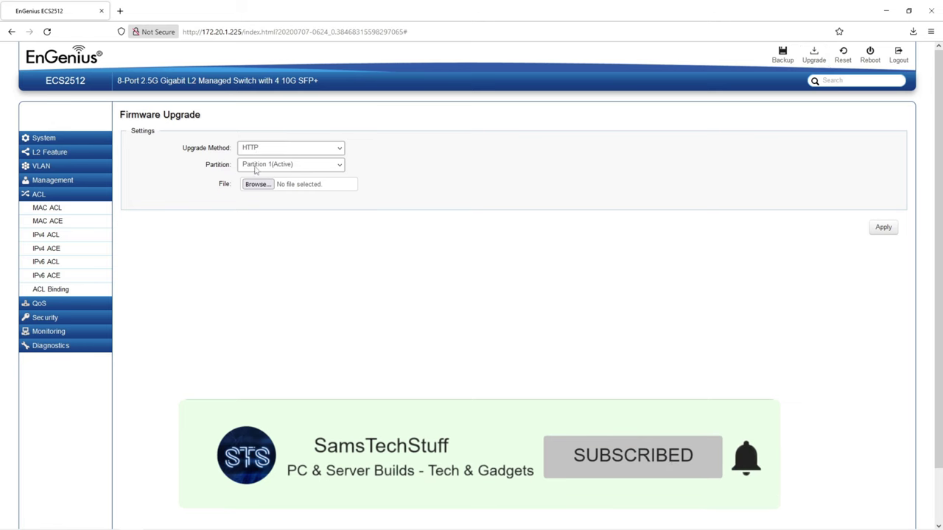
Search the web for ECS2512 firmware and open the ECS2512 EnGenius APAC product page.
{"action": "left_click", "coordinate": [120, 10]}
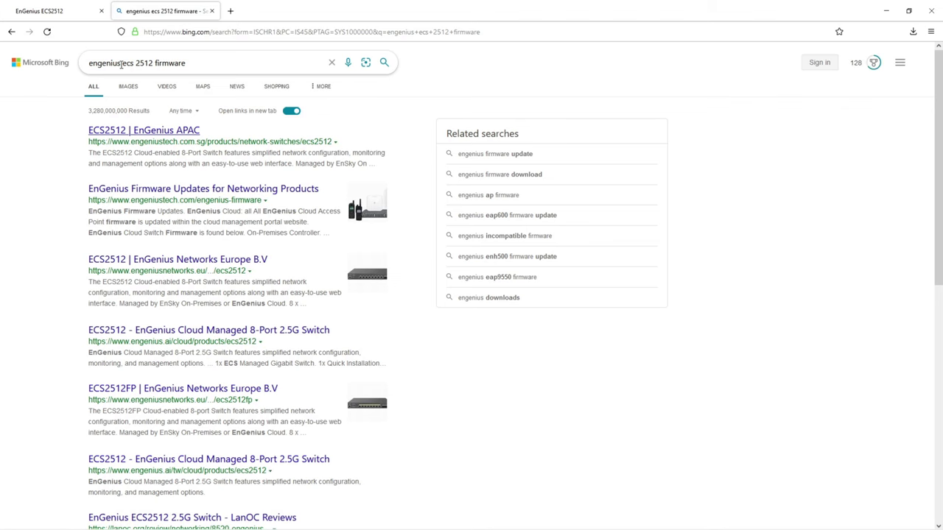
{"action": "left_click", "coordinate": [103, 138]}
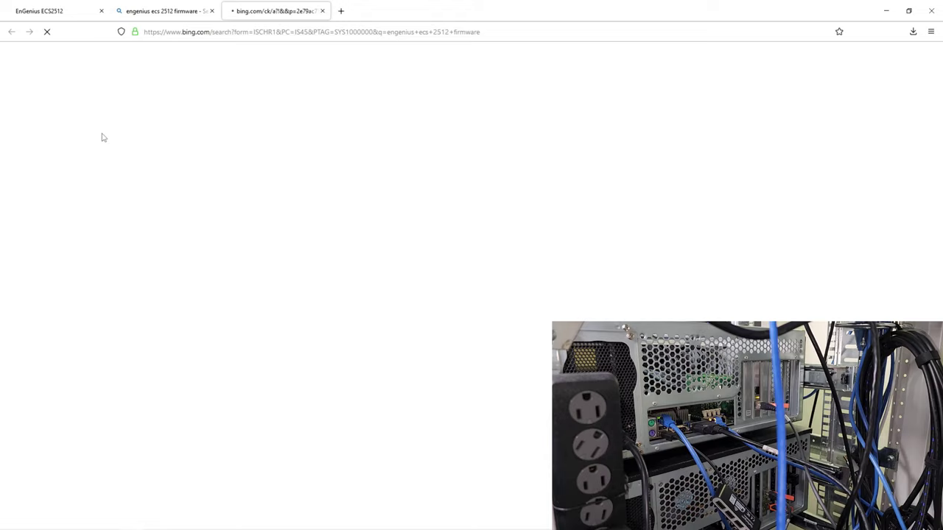
{"action": "left_click", "coordinate": [212, 10]}
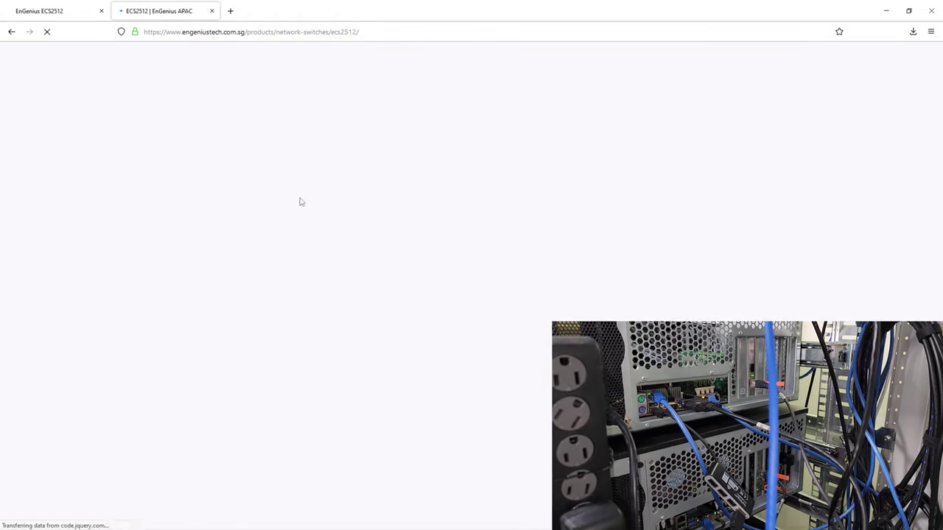
{"action": "scroll", "coordinate": [302, 210], "scroll_direction": "down", "scroll_amount": 5}
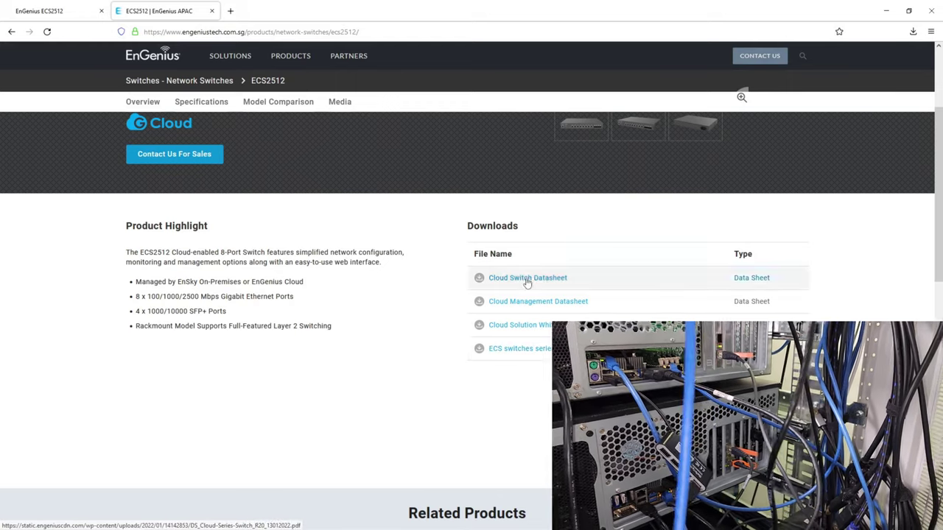
Open the datasheets and whitepaper in background tabs, and download the ECS switches series firmware zip.
{"action": "middle_click", "coordinate": [514, 277]}
{"action": "middle_click", "coordinate": [533, 302]}
{"action": "middle_click", "coordinate": [520, 325]}
{"action": "left_click", "coordinate": [548, 350]}
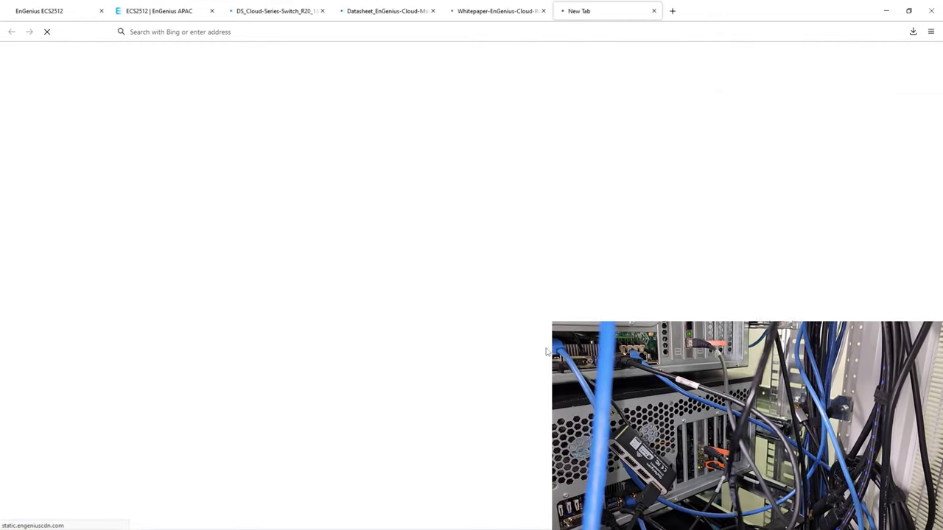
{"action": "left_click", "coordinate": [508, 328]}
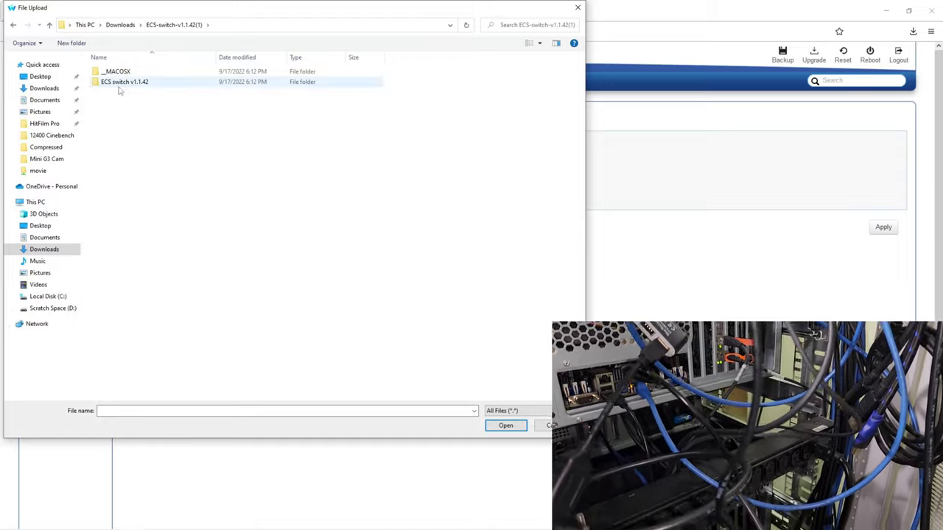
Choose the .imag file from the ECS switch v1.1.42 folder, then apply and confirm the upgrade.
{"action": "left_click", "coordinate": [123, 82]}
{"action": "double_click", "coordinate": [123, 83]}
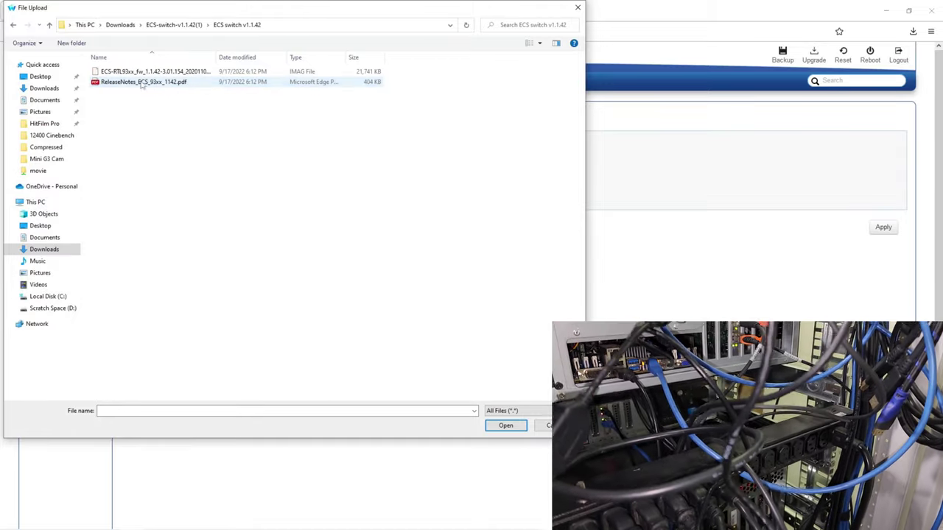
{"action": "left_click_drag", "start_coordinate": [216, 57], "coordinate": [287, 59]}
{"action": "left_click", "coordinate": [207, 73]}
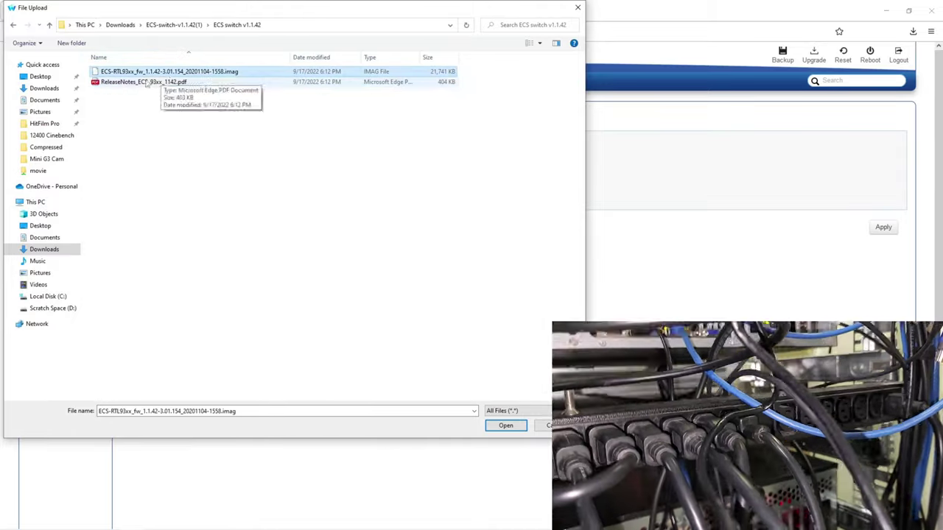
{"action": "left_click", "coordinate": [506, 426]}
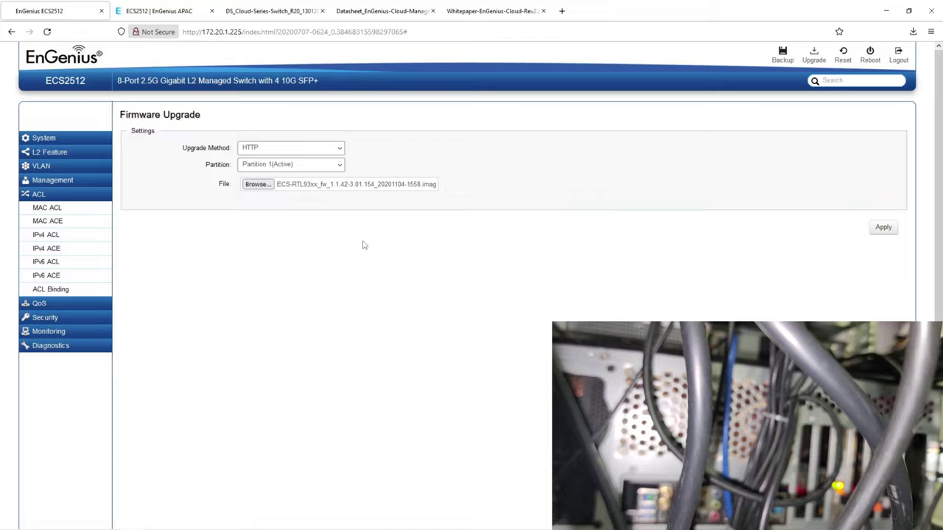
{"action": "left_click", "coordinate": [883, 228]}
{"action": "left_click", "coordinate": [526, 156]}
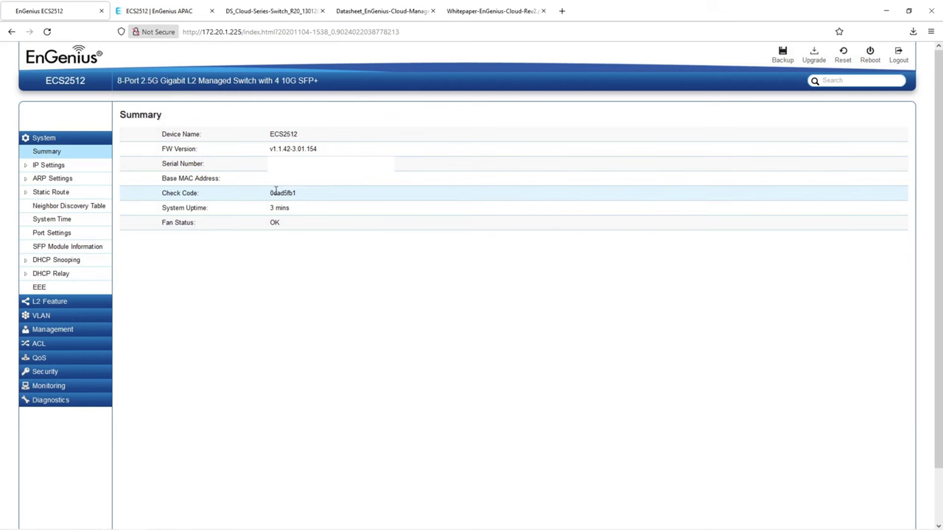
Check firmware v1.1.42-3.01.154, then browse the IPv4/IPv6 management, network and DNS pages unchanged.
{"action": "left_click_drag", "start_coordinate": [269, 149], "coordinate": [316, 149]}
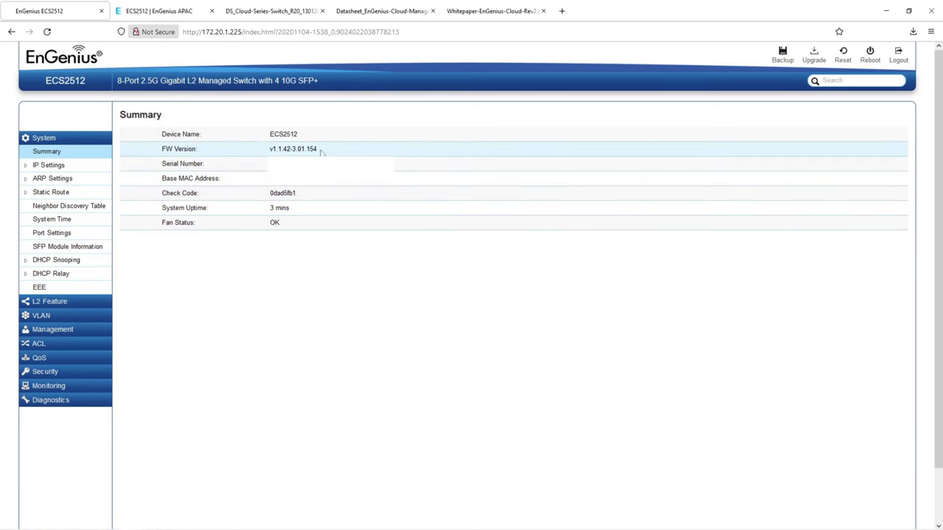
{"action": "left_click", "coordinate": [49, 165]}
{"action": "left_click", "coordinate": [62, 178]}
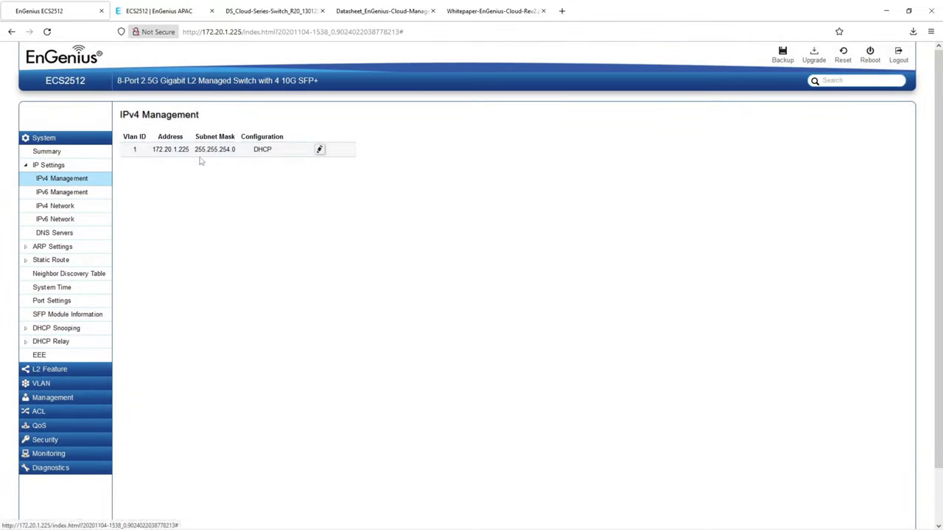
{"action": "left_click", "coordinate": [319, 150]}
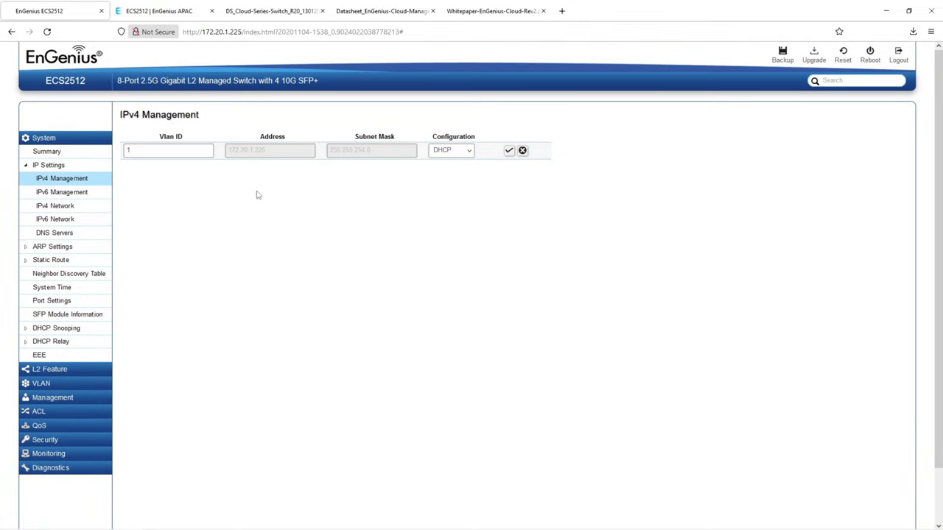
{"action": "left_click", "coordinate": [523, 151]}
{"action": "left_click", "coordinate": [77, 194]}
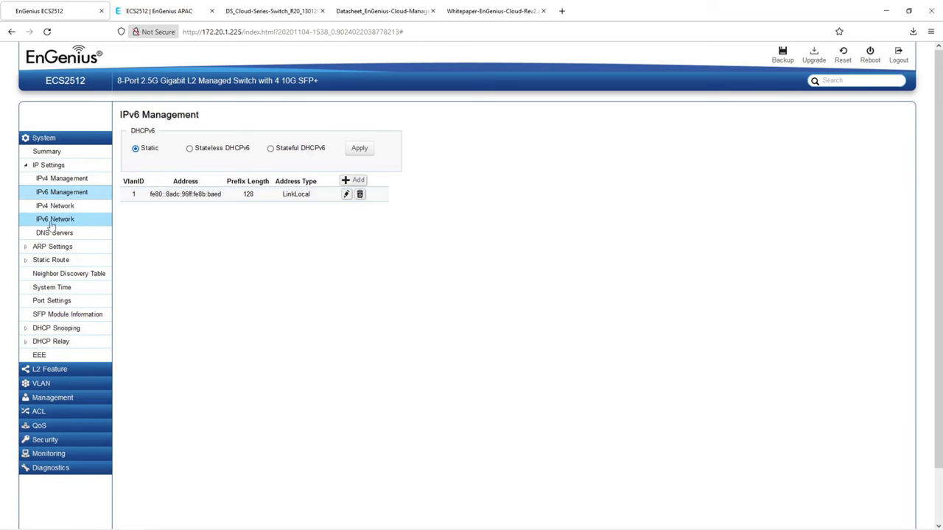
{"action": "left_click", "coordinate": [56, 206]}
{"action": "left_click", "coordinate": [258, 138]}
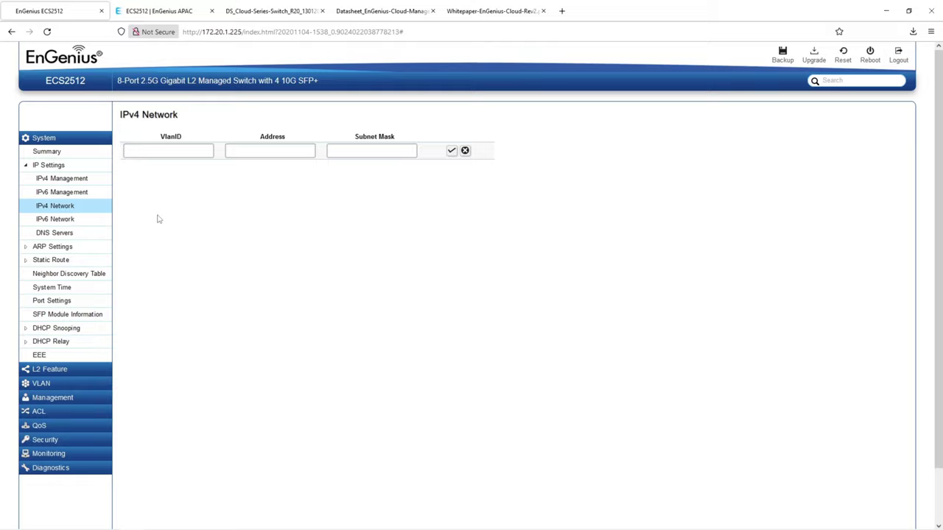
{"action": "left_click", "coordinate": [64, 219]}
{"action": "left_click", "coordinate": [57, 233]}
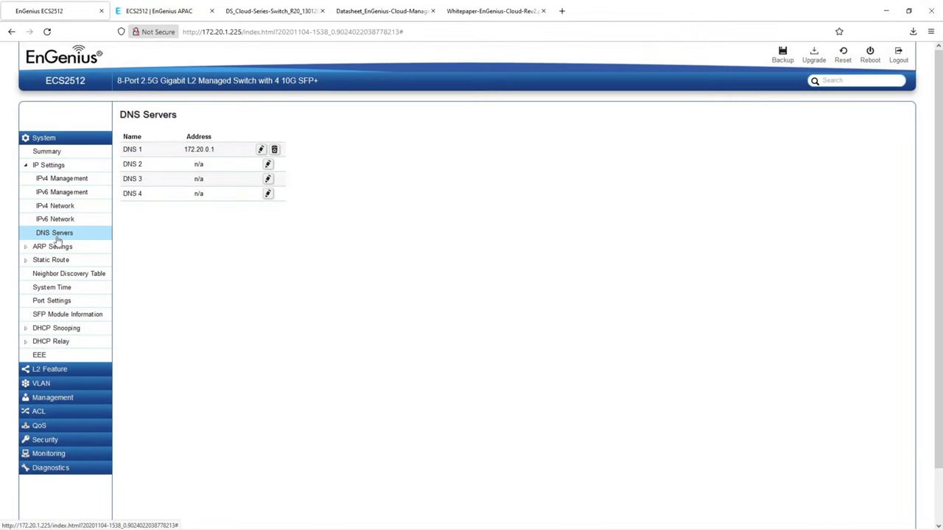
Review ARP settings, table and statistics, plus the IPv4/IPv6 route and neighbor tables.
{"action": "left_click", "coordinate": [53, 246]}
{"action": "left_click", "coordinate": [58, 193]}
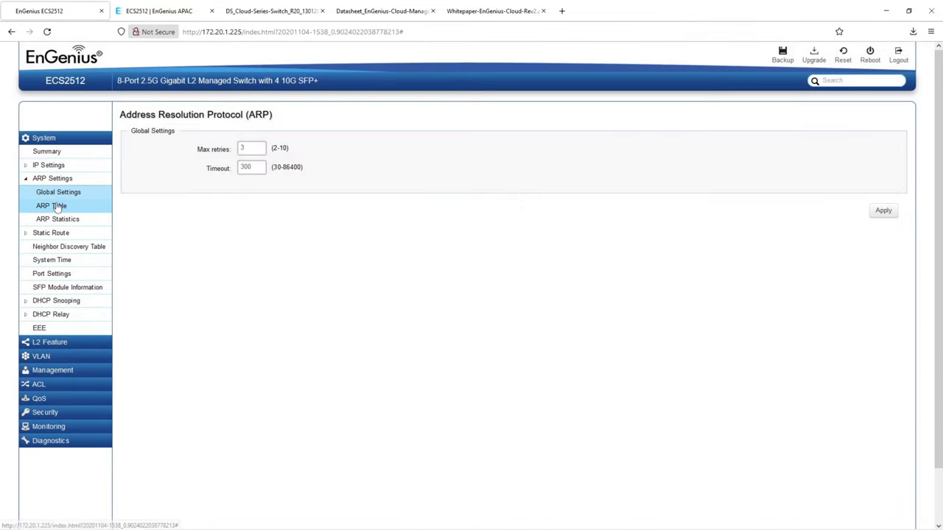
{"action": "left_click", "coordinate": [58, 207]}
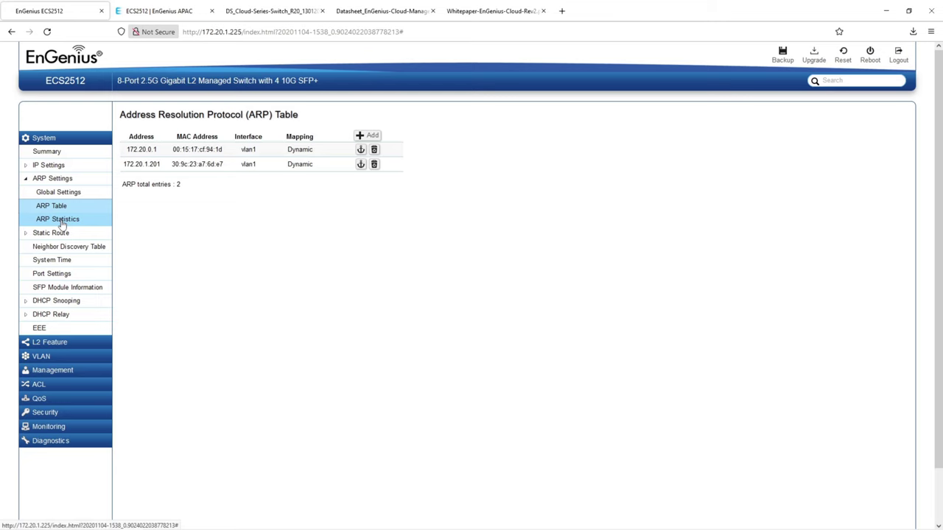
{"action": "left_click", "coordinate": [59, 219]}
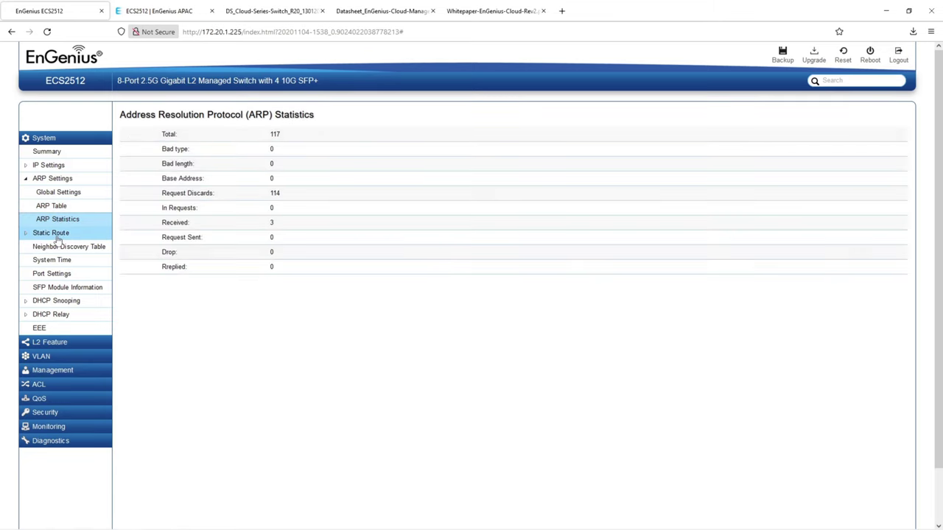
{"action": "left_click", "coordinate": [53, 234]}
{"action": "left_click", "coordinate": [56, 207]}
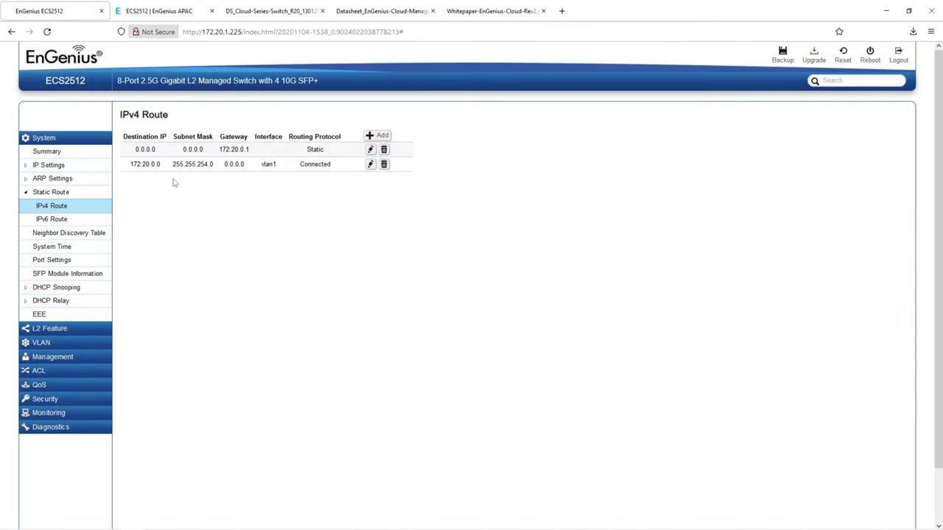
{"action": "left_click", "coordinate": [379, 135]}
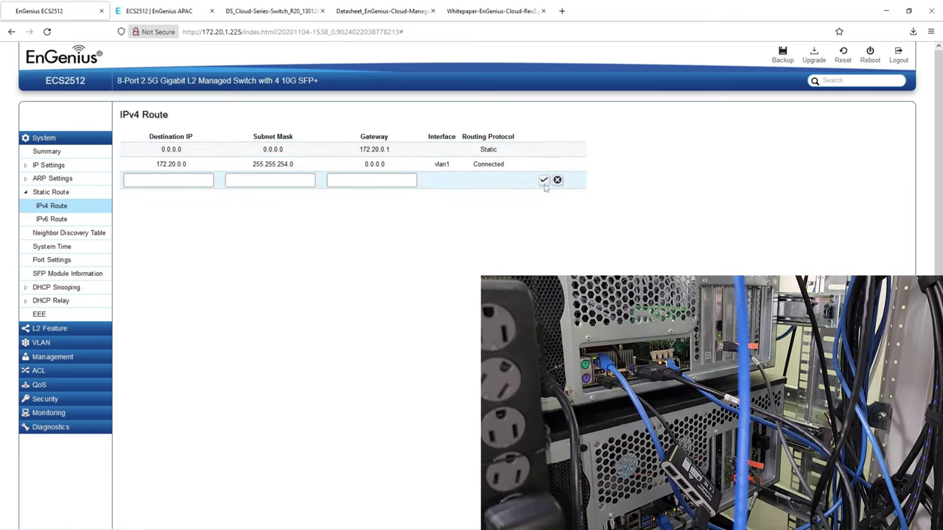
{"action": "left_click", "coordinate": [545, 183]}
{"action": "left_click", "coordinate": [50, 219]}
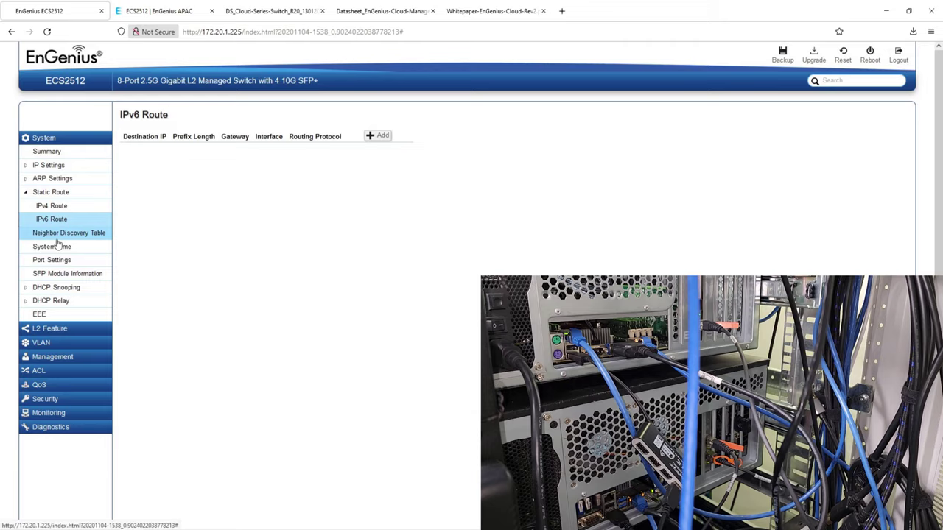
{"action": "left_click", "coordinate": [57, 234]}
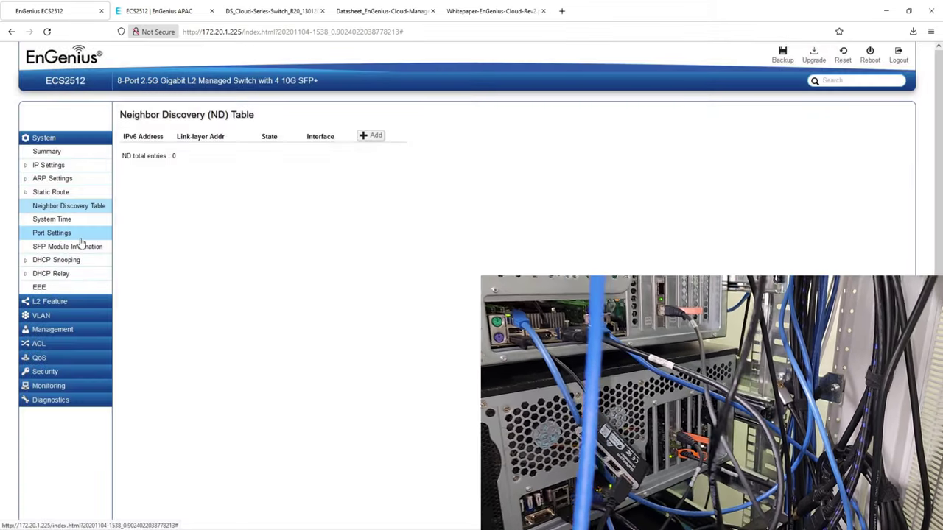
View System Time, Port Settings, Port 10 SFP module details and DHCP Snooping global settings.
{"action": "left_click", "coordinate": [66, 221]}
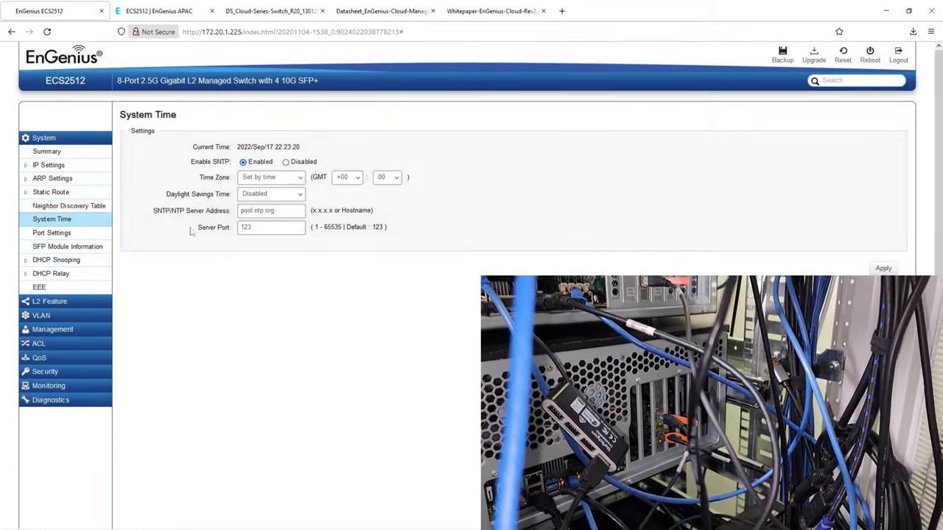
{"action": "left_click", "coordinate": [53, 234]}
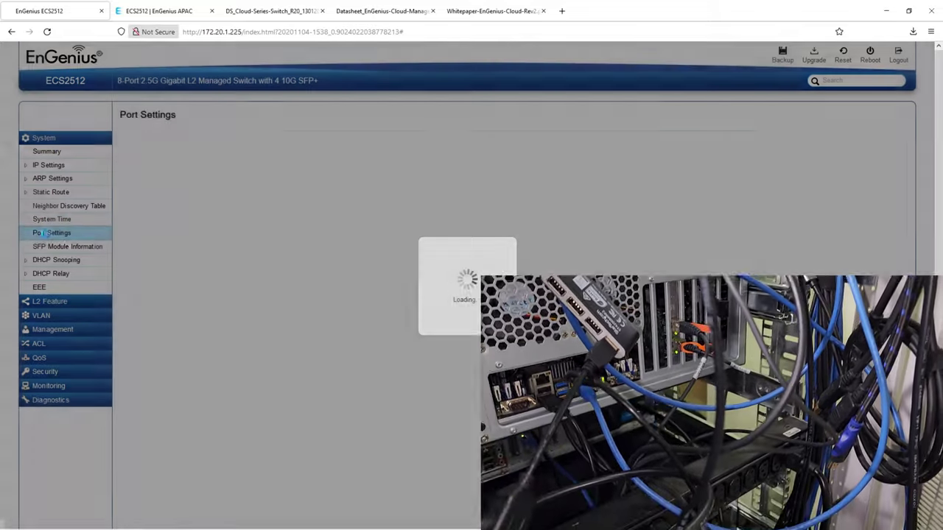
{"action": "left_click", "coordinate": [55, 248]}
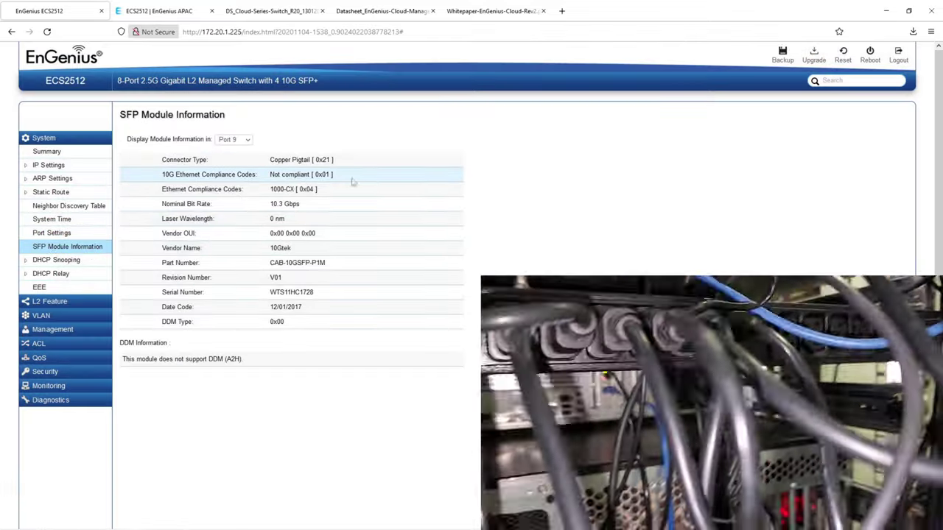
{"action": "left_click", "coordinate": [224, 212]}
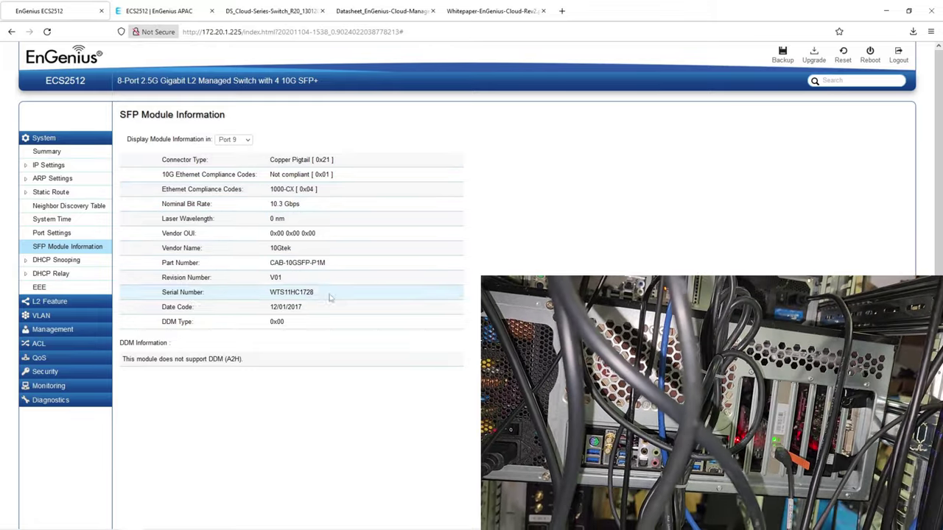
{"action": "left_click", "coordinate": [234, 139]}
{"action": "left_click", "coordinate": [225, 162]}
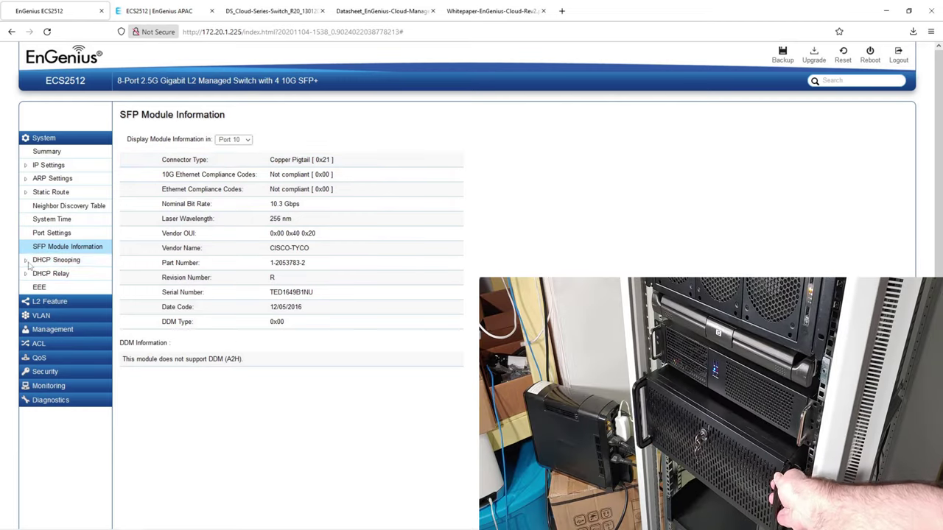
{"action": "left_click", "coordinate": [30, 261]}
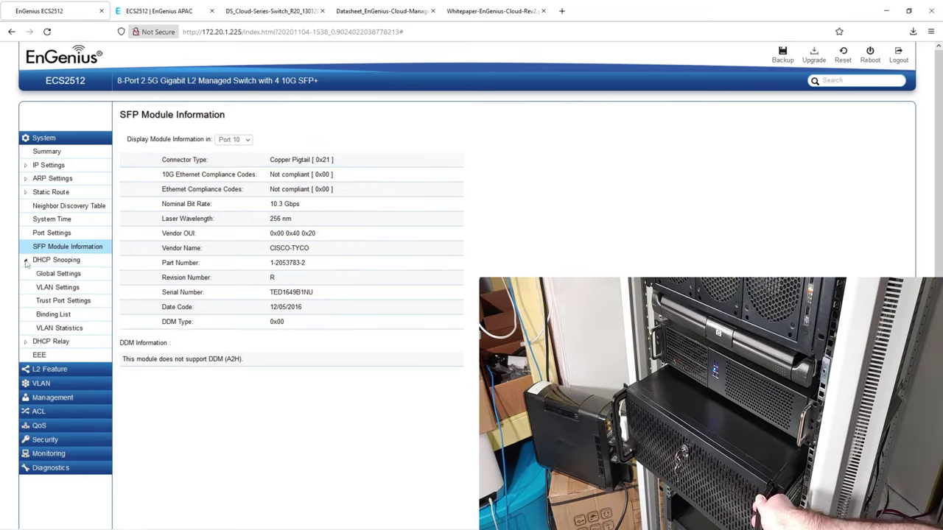
{"action": "left_click", "coordinate": [53, 277]}
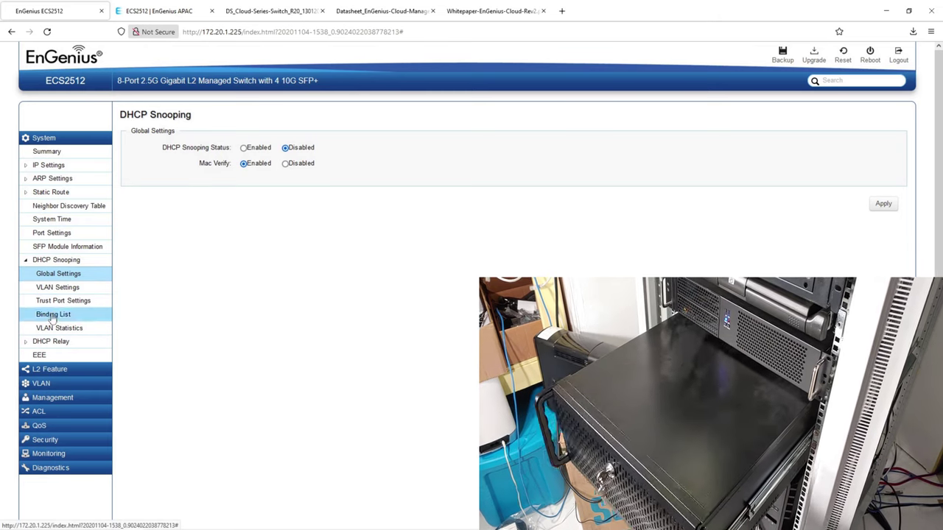
{"action": "left_click", "coordinate": [47, 370]}
Browse the port trunking, LACP, spanning tree and loopback detection pages.
{"action": "left_click", "coordinate": [48, 168]}
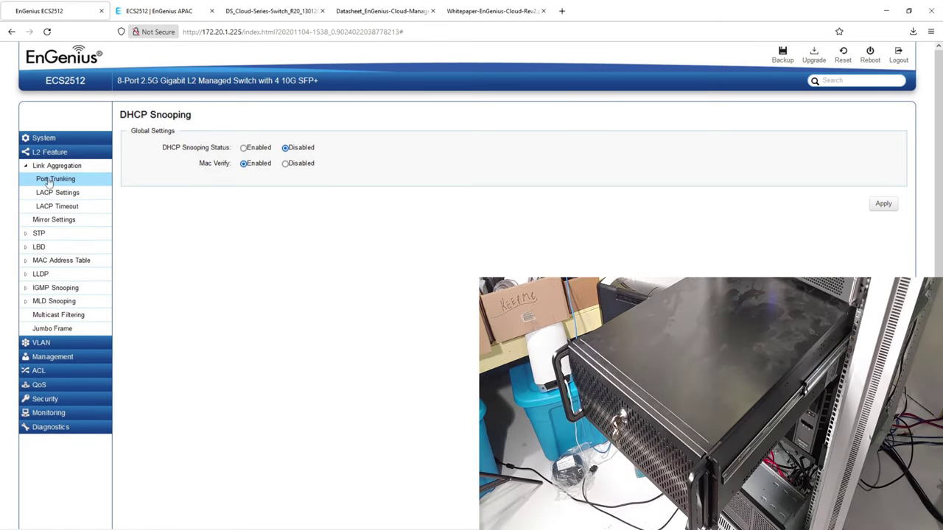
{"action": "left_click", "coordinate": [47, 180]}
{"action": "left_click", "coordinate": [48, 194]}
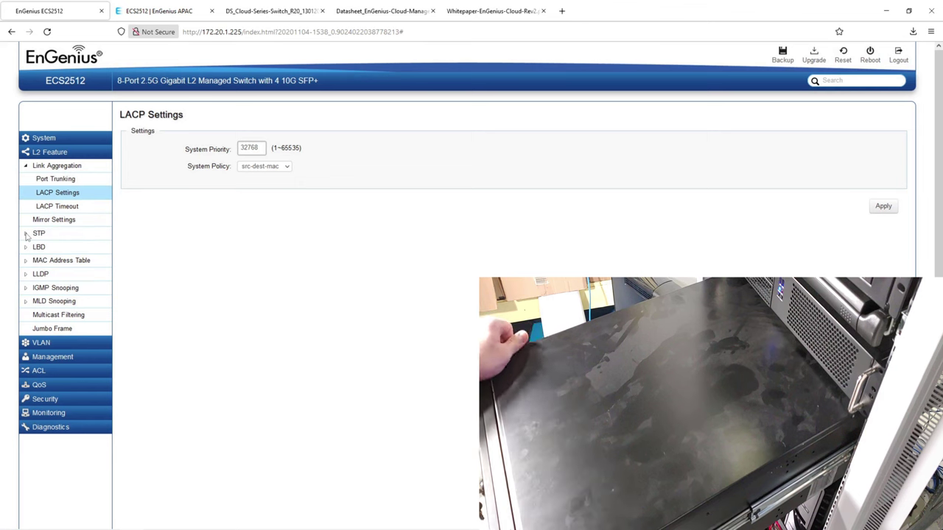
{"action": "left_click", "coordinate": [37, 234]}
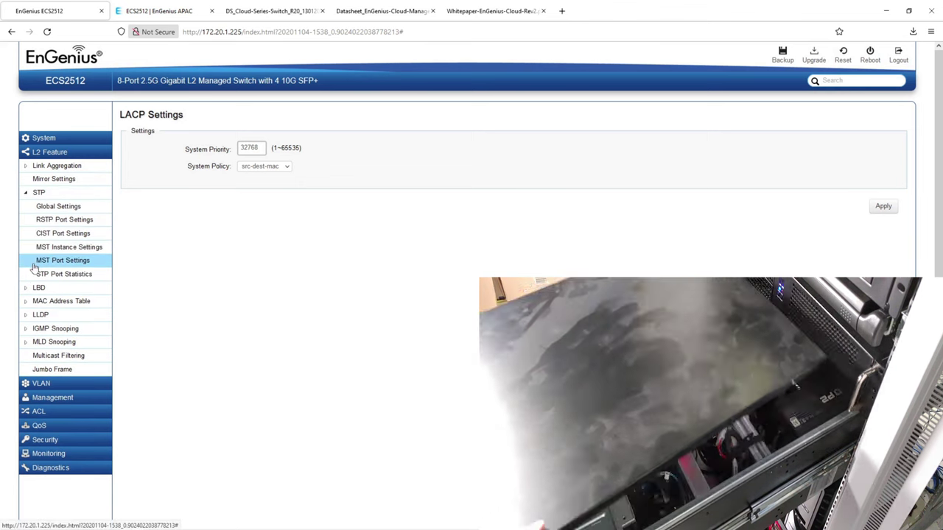
{"action": "left_click", "coordinate": [84, 287]}
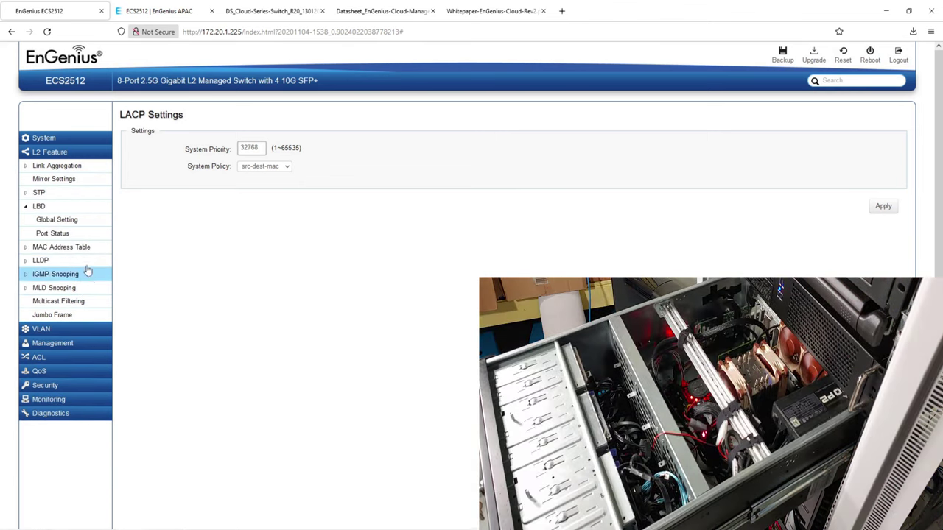
{"action": "left_click", "coordinate": [78, 219]}
{"action": "left_click", "coordinate": [69, 233]}
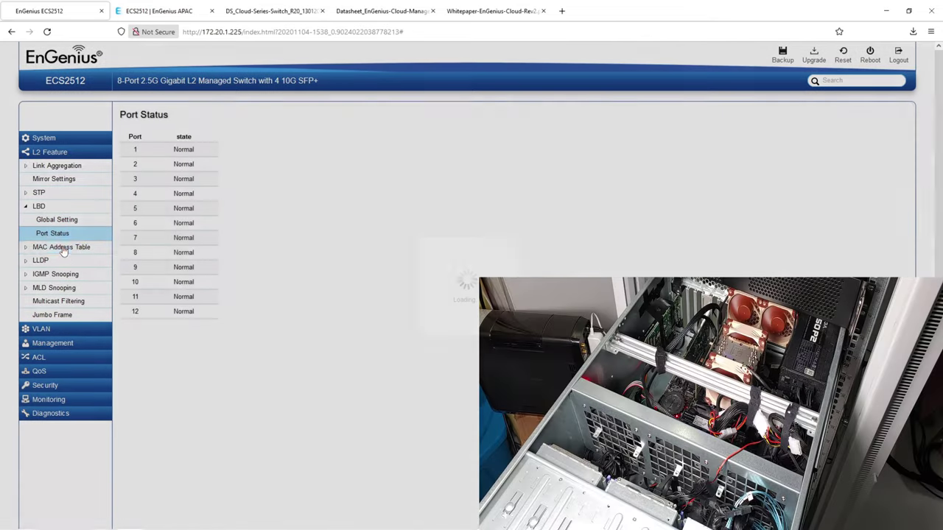
View the static and dynamic MAC tables, LLDP settings and remote devices, then Jumbo Frame.
{"action": "left_click", "coordinate": [63, 247]}
{"action": "left_click", "coordinate": [67, 234]}
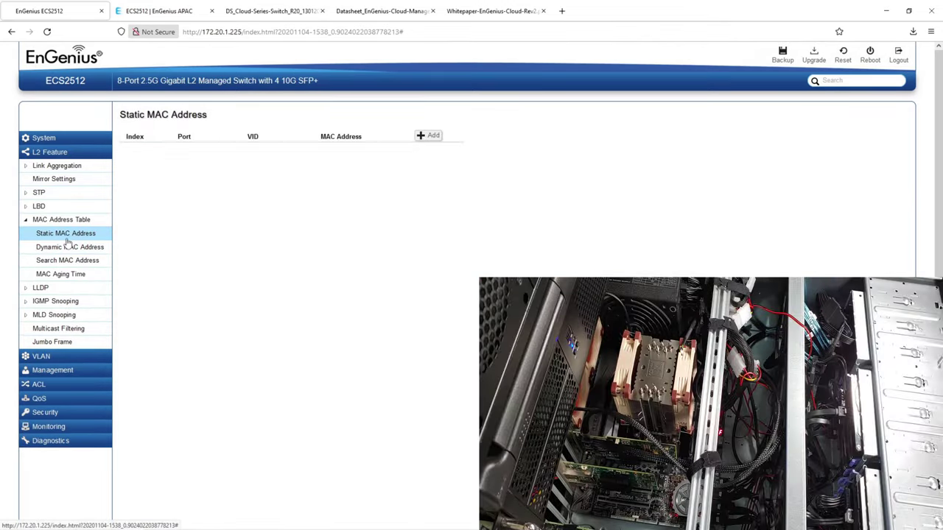
{"action": "left_click", "coordinate": [66, 246]}
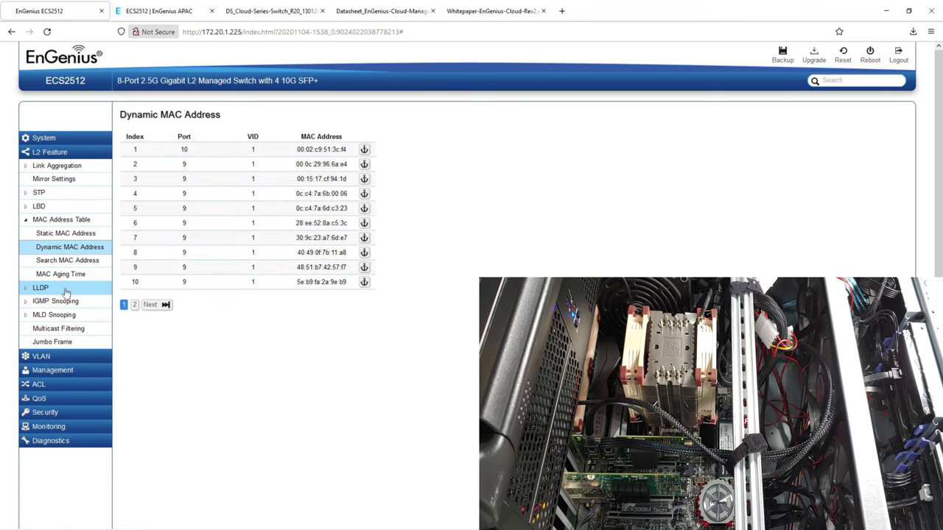
{"action": "left_click", "coordinate": [64, 288]}
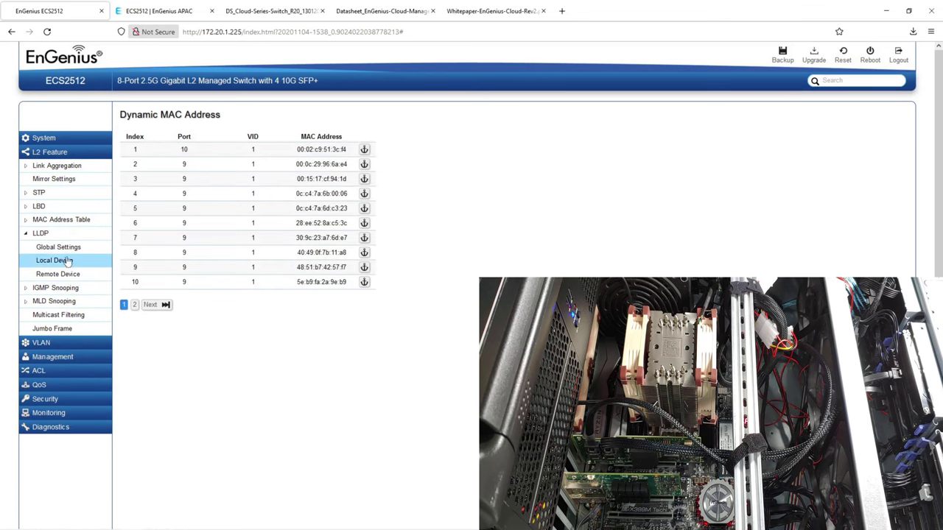
{"action": "left_click", "coordinate": [64, 247]}
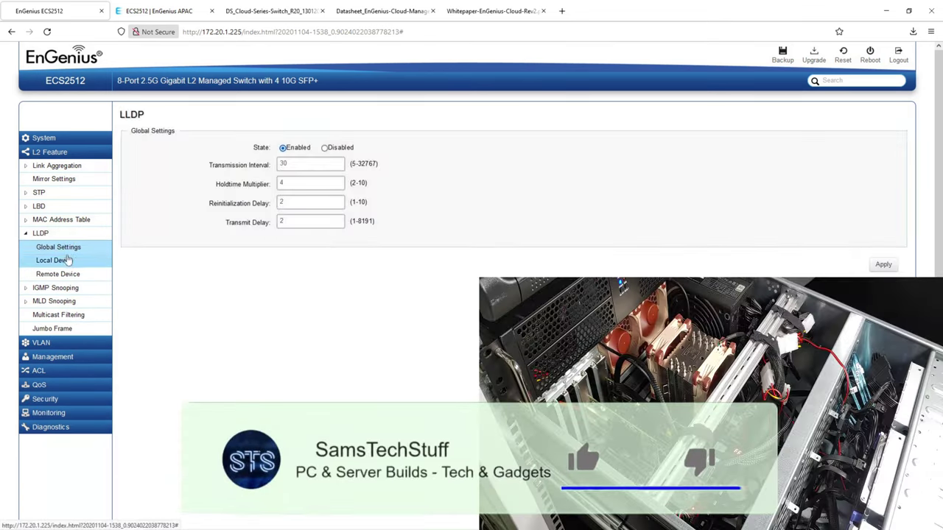
{"action": "left_click", "coordinate": [65, 275]}
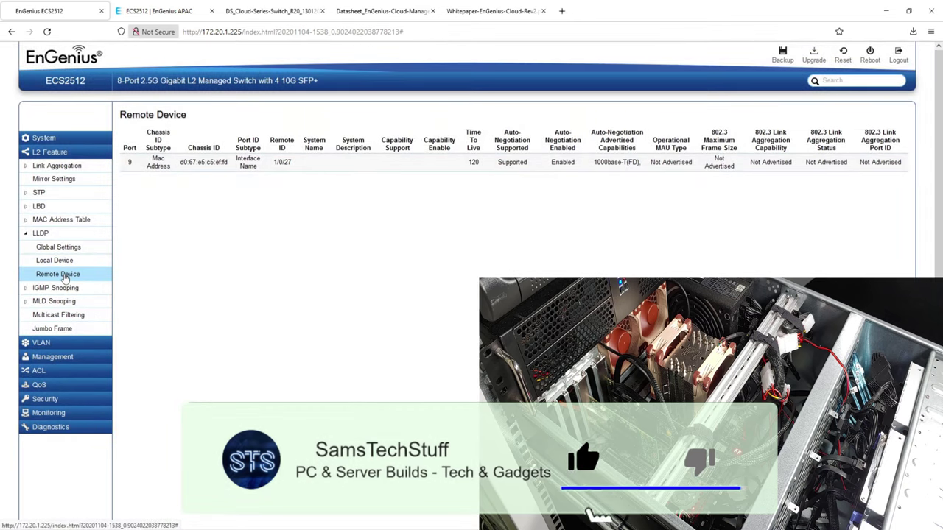
{"action": "left_click", "coordinate": [61, 329]}
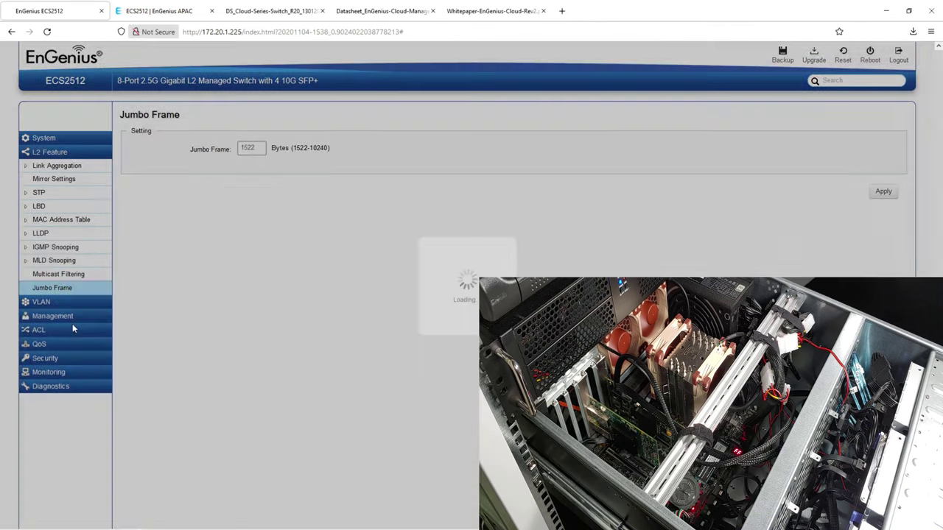
Open the 802.1Q list and re-save default VLAN 1 with GVRP advertisement unchanged.
{"action": "left_click", "coordinate": [63, 305]}
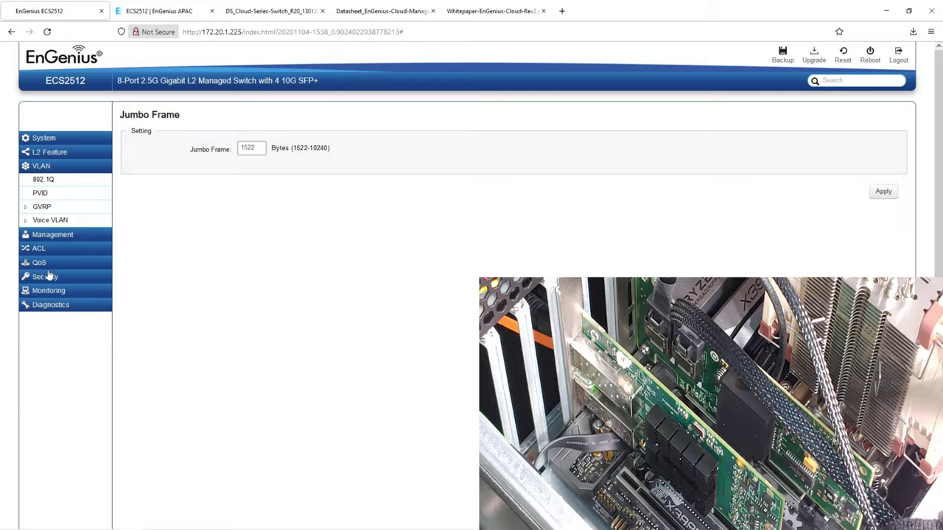
{"action": "left_click", "coordinate": [46, 181]}
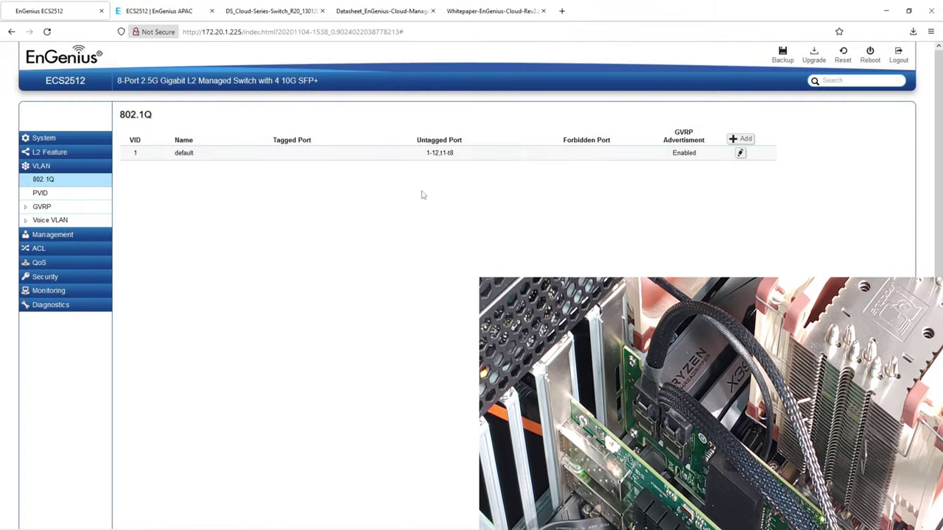
{"action": "left_click", "coordinate": [740, 154]}
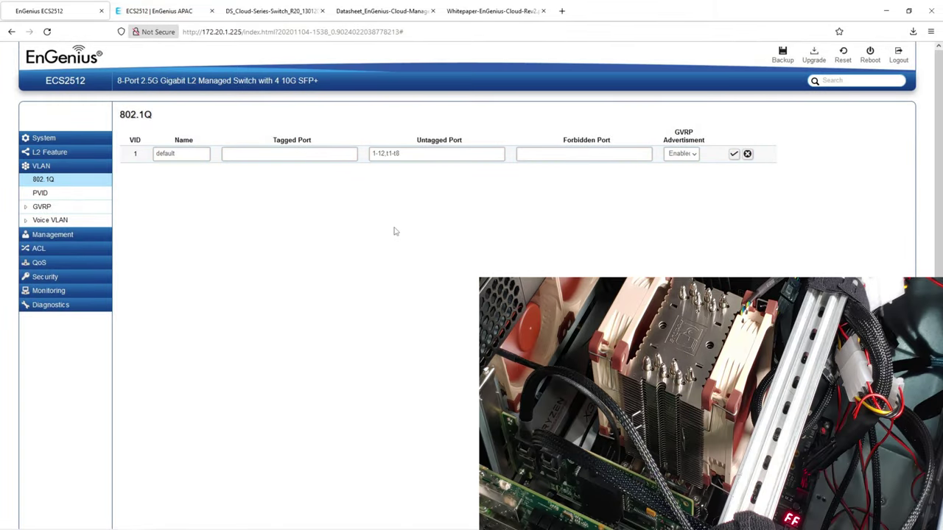
{"action": "left_click", "coordinate": [679, 155]}
{"action": "left_click", "coordinate": [679, 157]}
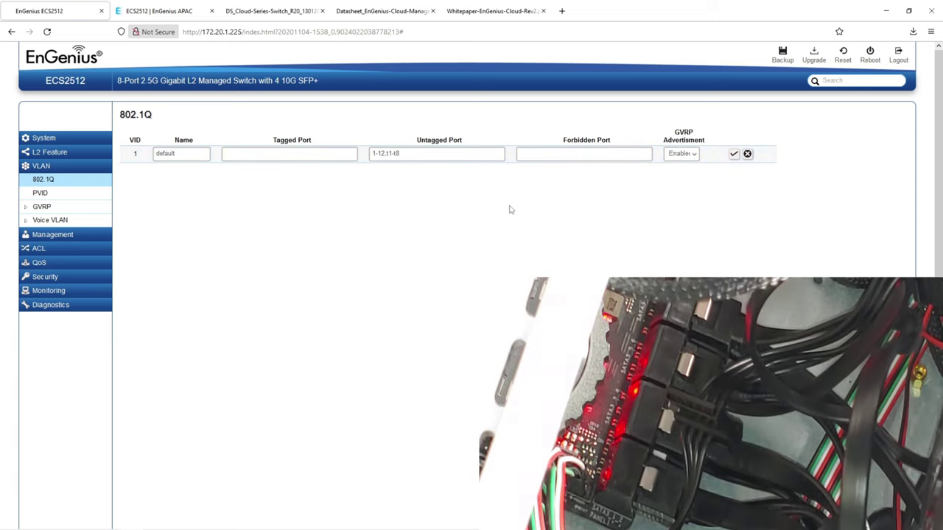
{"action": "left_click", "coordinate": [734, 153]}
Look over the PVID page and the global and per-port GVRP settings.
{"action": "left_click", "coordinate": [48, 194]}
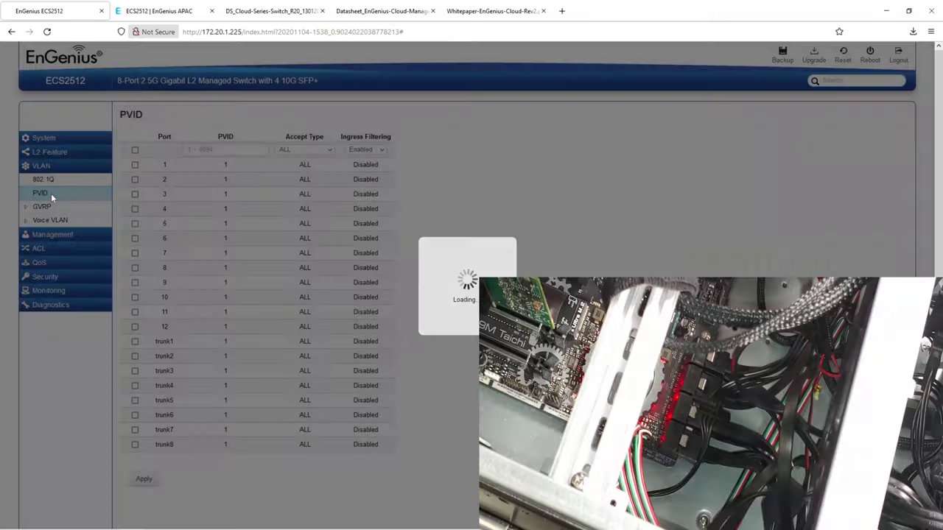
{"action": "left_click", "coordinate": [44, 207]}
{"action": "left_click", "coordinate": [56, 220]}
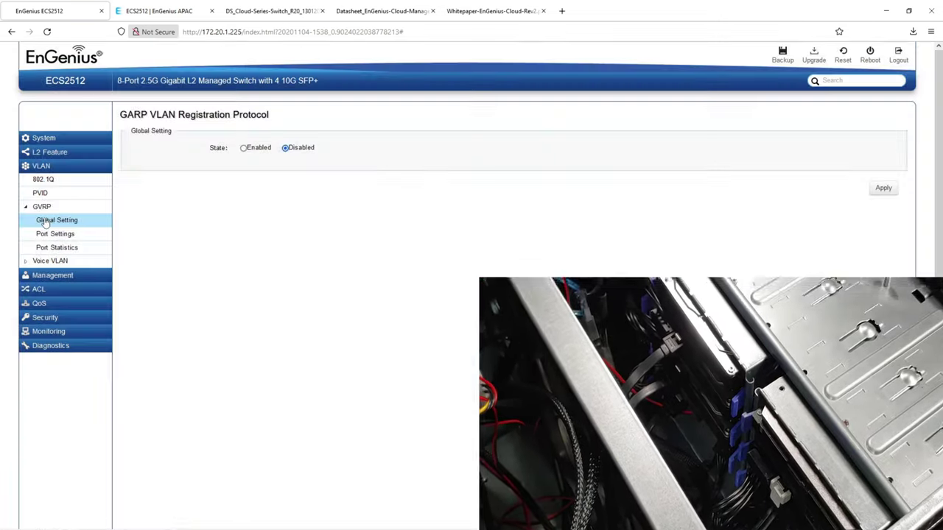
{"action": "left_click", "coordinate": [50, 234]}
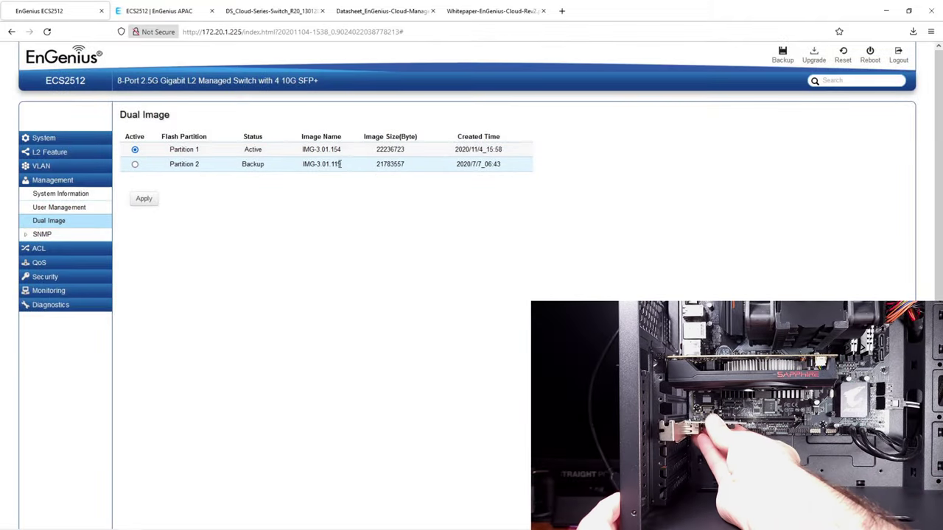
Review the SNMP global settings and the MAC and IPv4 ACL and ACE pages.
{"action": "left_click", "coordinate": [54, 235]}
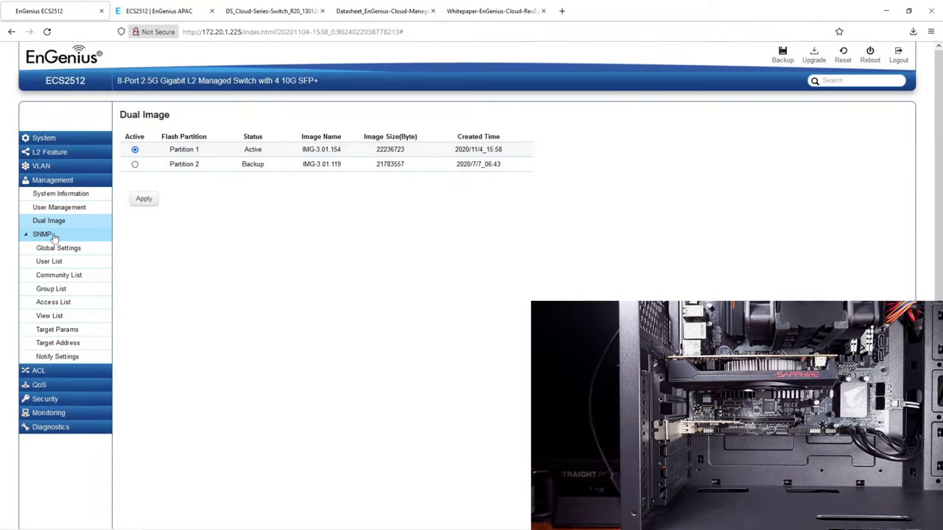
{"action": "left_click", "coordinate": [60, 250]}
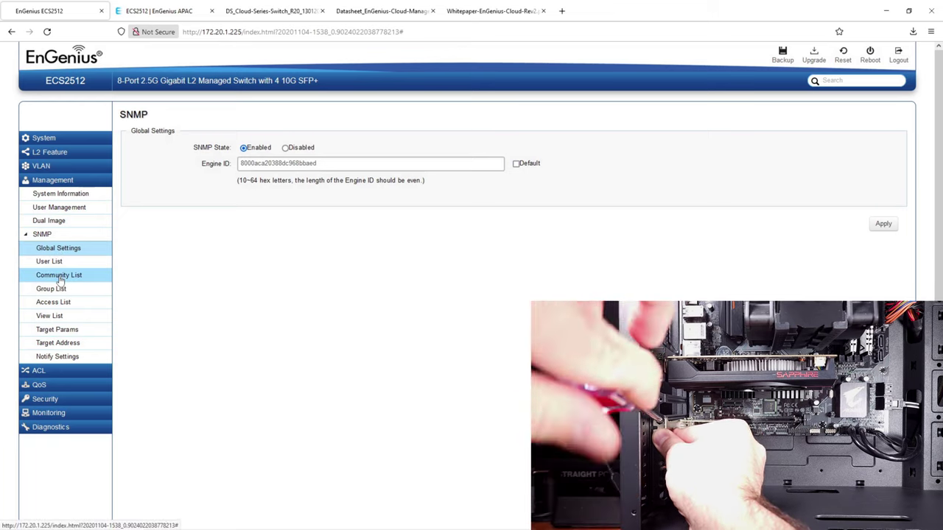
{"action": "left_click", "coordinate": [39, 371]}
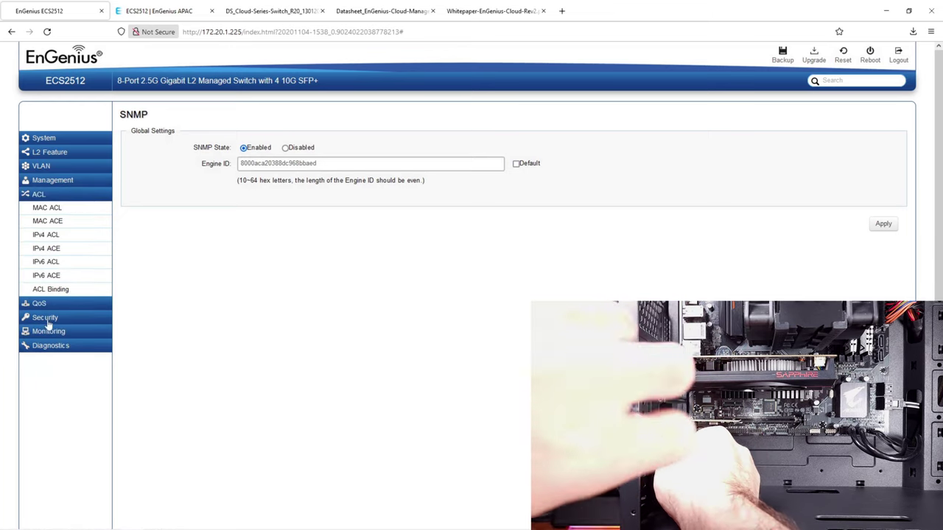
{"action": "left_click", "coordinate": [47, 209]}
{"action": "left_click", "coordinate": [56, 222]}
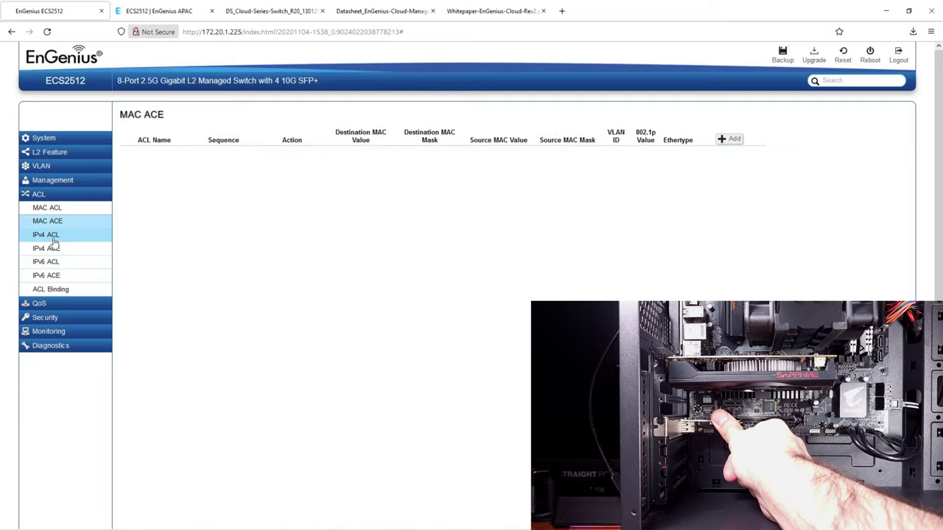
{"action": "left_click", "coordinate": [53, 240]}
{"action": "left_click", "coordinate": [51, 248]}
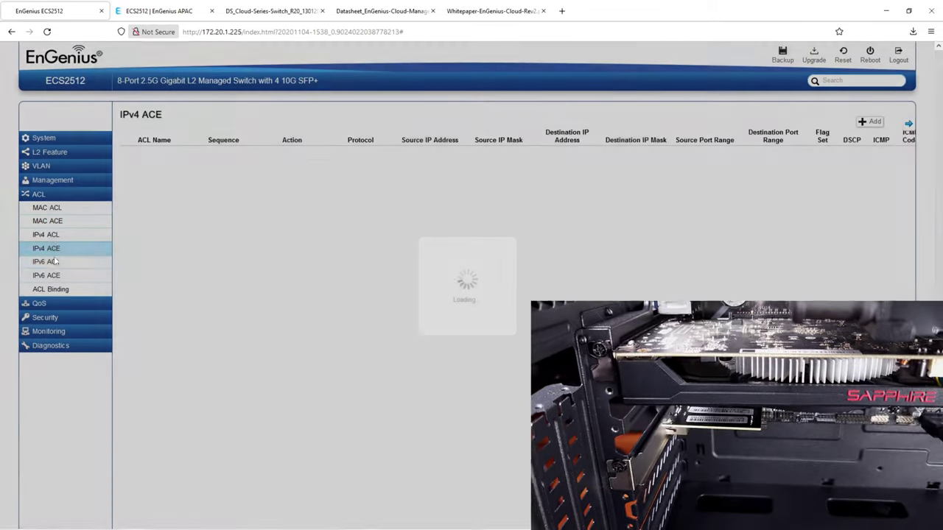
Look through the QoS pages, keeping Strict Priority scheduling, then view bandwidth control.
{"action": "left_click", "coordinate": [40, 304]}
{"action": "left_click", "coordinate": [54, 221]}
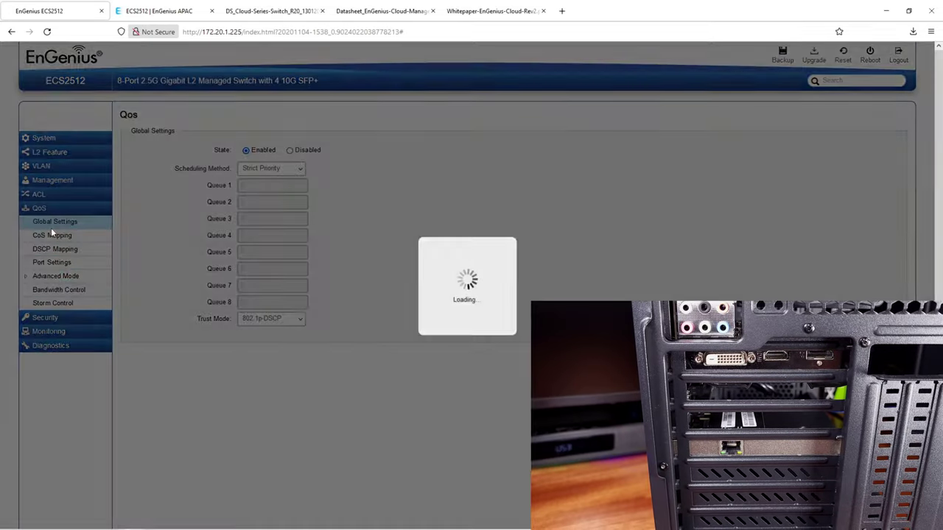
{"action": "left_click", "coordinate": [286, 169]}
{"action": "left_click", "coordinate": [286, 170]}
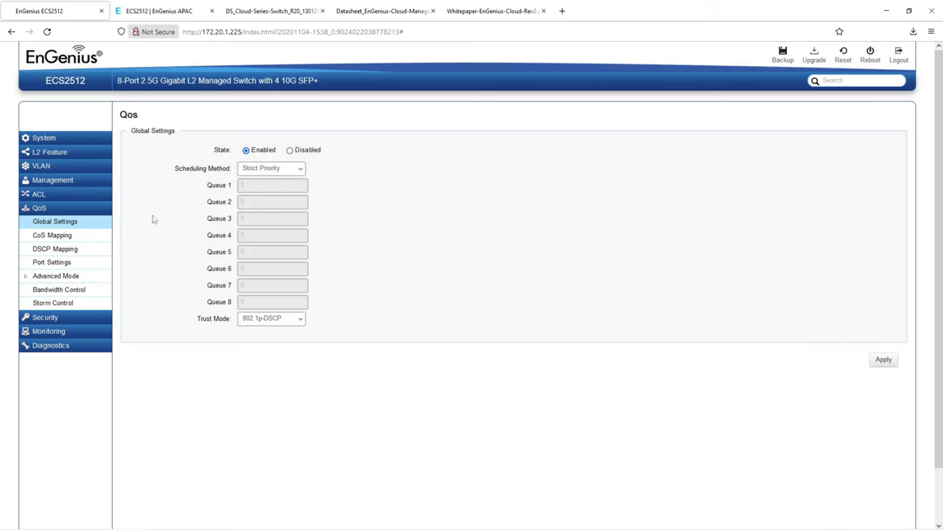
{"action": "left_click", "coordinate": [53, 237]}
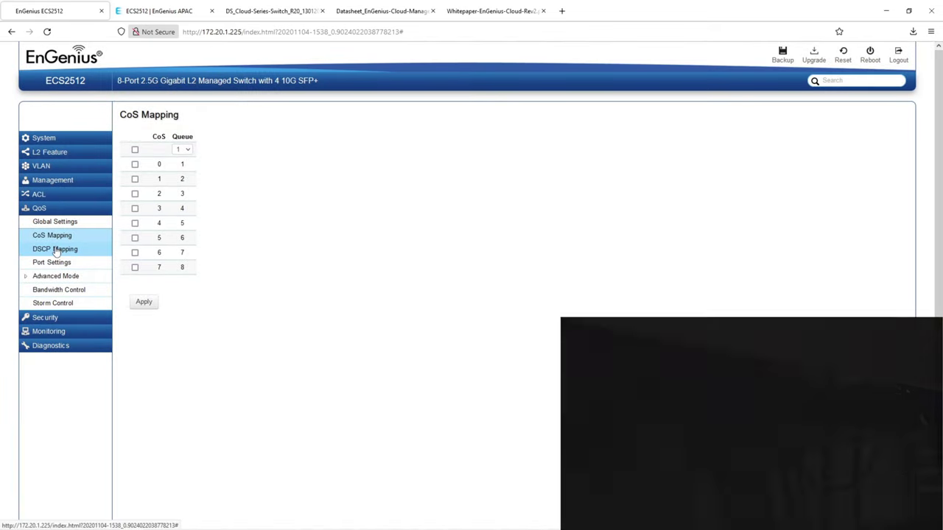
{"action": "left_click", "coordinate": [55, 249]}
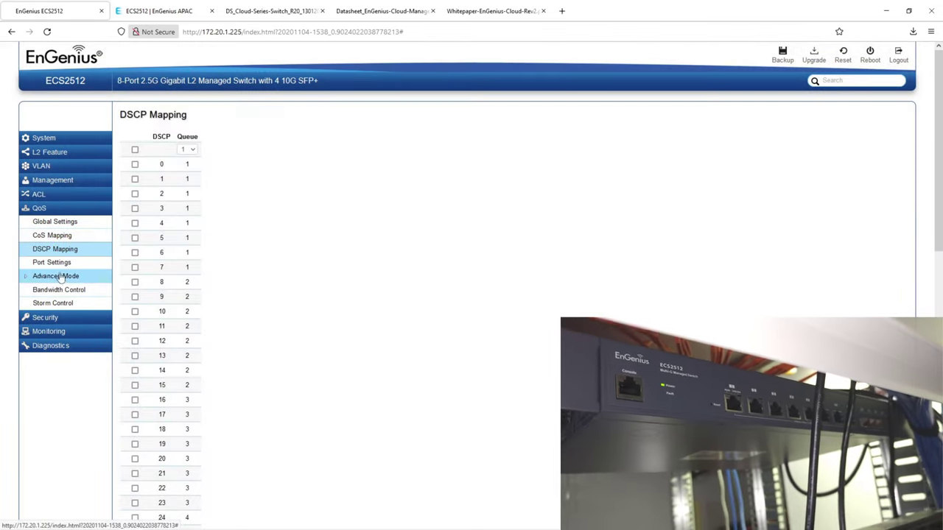
{"action": "left_click", "coordinate": [61, 277]}
{"action": "left_click", "coordinate": [52, 262]}
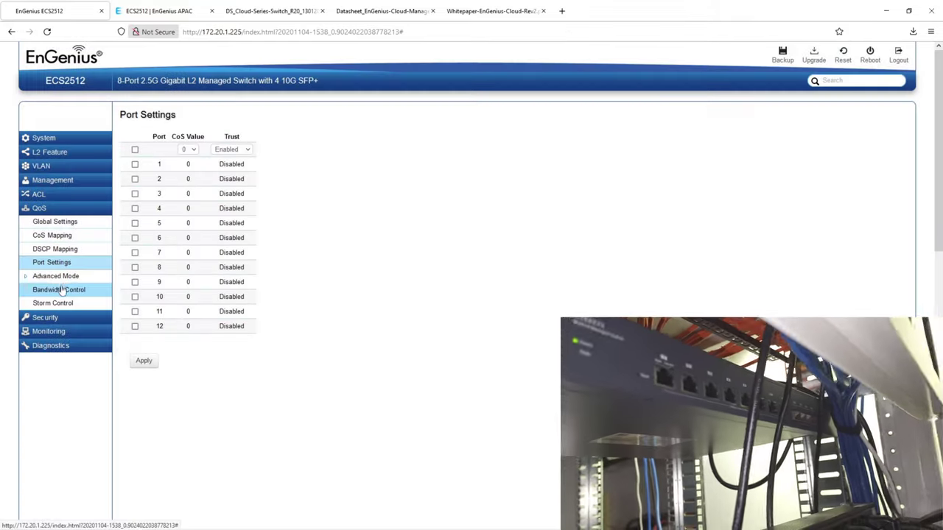
{"action": "left_click", "coordinate": [57, 277]}
{"action": "left_click", "coordinate": [57, 290]}
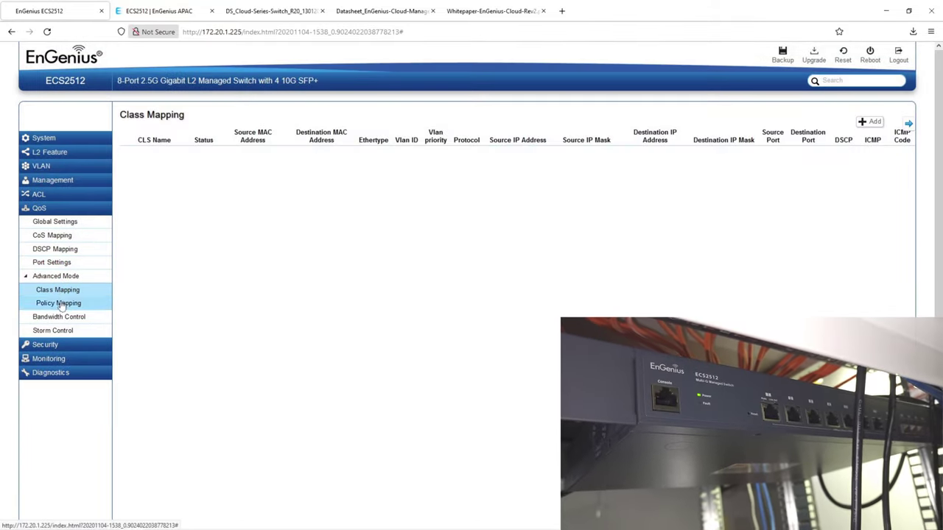
{"action": "left_click", "coordinate": [61, 316]}
Check the 802.1x global settings and the empty RADIUS server list.
{"action": "left_click", "coordinate": [64, 320]}
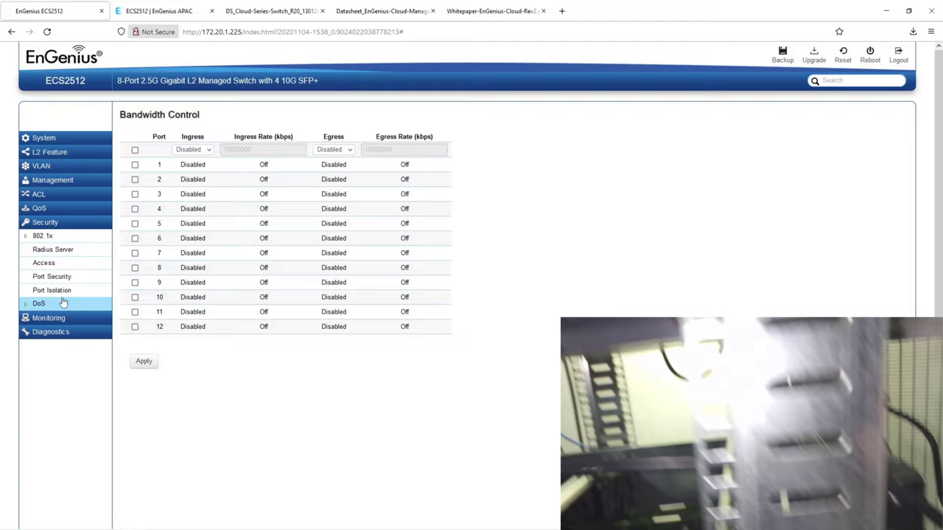
{"action": "left_click", "coordinate": [59, 236]}
{"action": "left_click", "coordinate": [60, 251]}
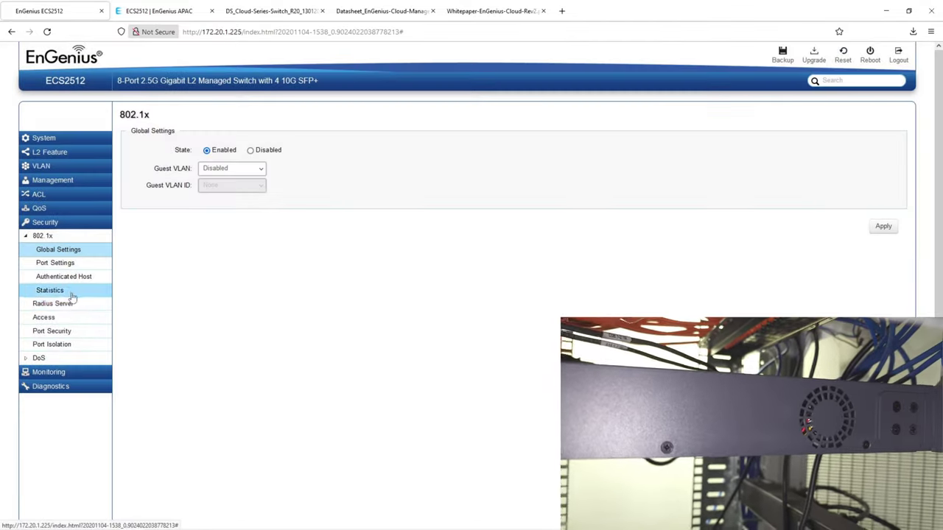
{"action": "left_click", "coordinate": [77, 303]}
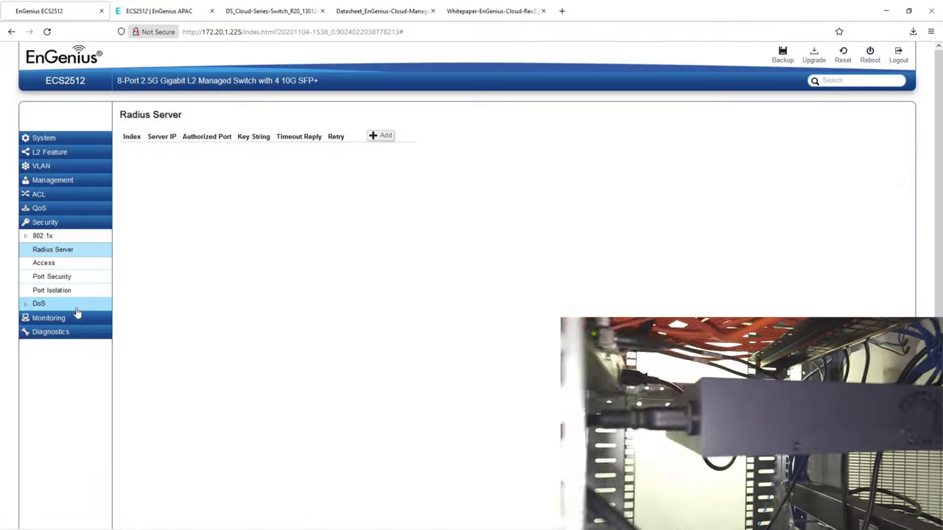
Review the per-port traffic statistics, RMON options, log settings and the log table.
{"action": "left_click", "coordinate": [70, 318]}
{"action": "left_click", "coordinate": [56, 250]}
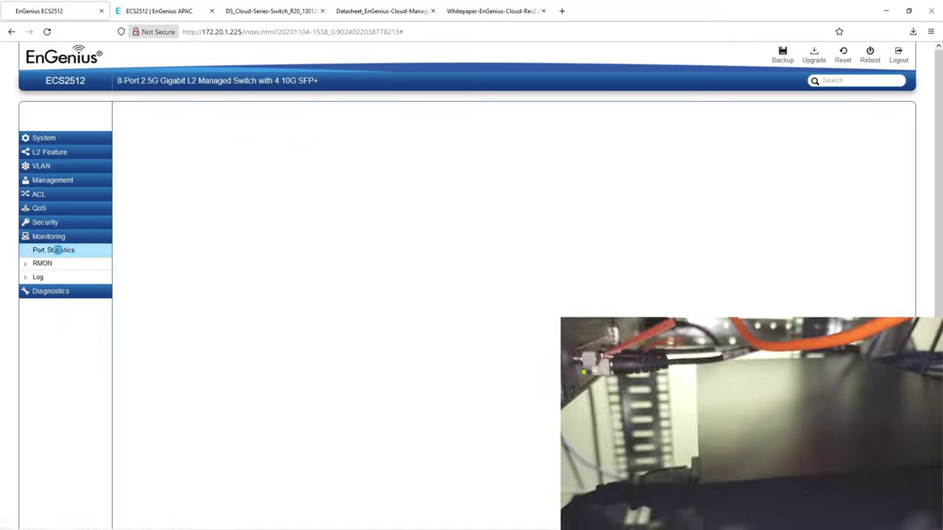
{"action": "left_click", "coordinate": [44, 263]}
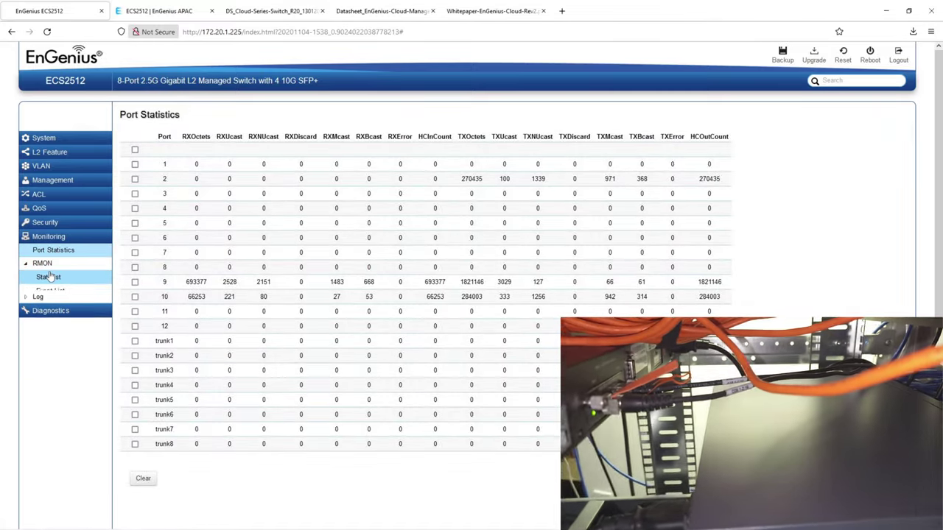
{"action": "left_click", "coordinate": [53, 371]}
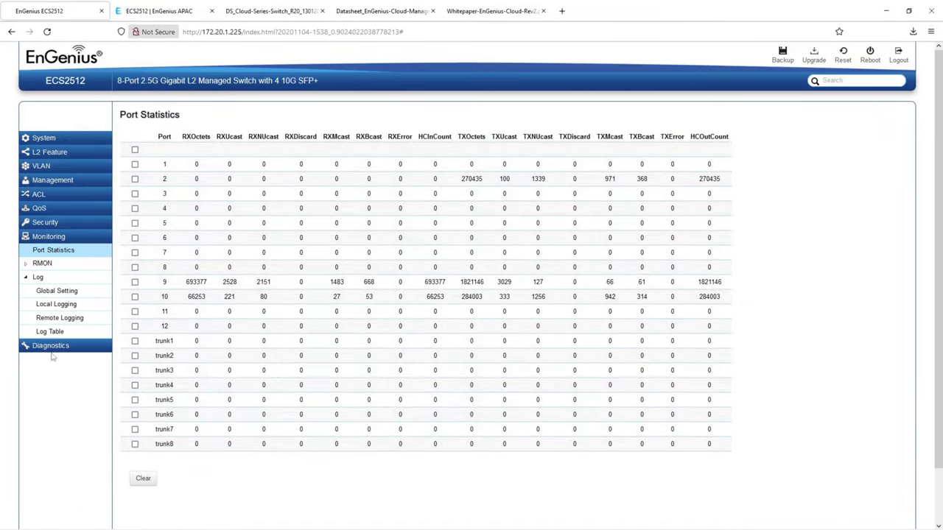
{"action": "left_click", "coordinate": [53, 295]}
{"action": "left_click", "coordinate": [53, 306]}
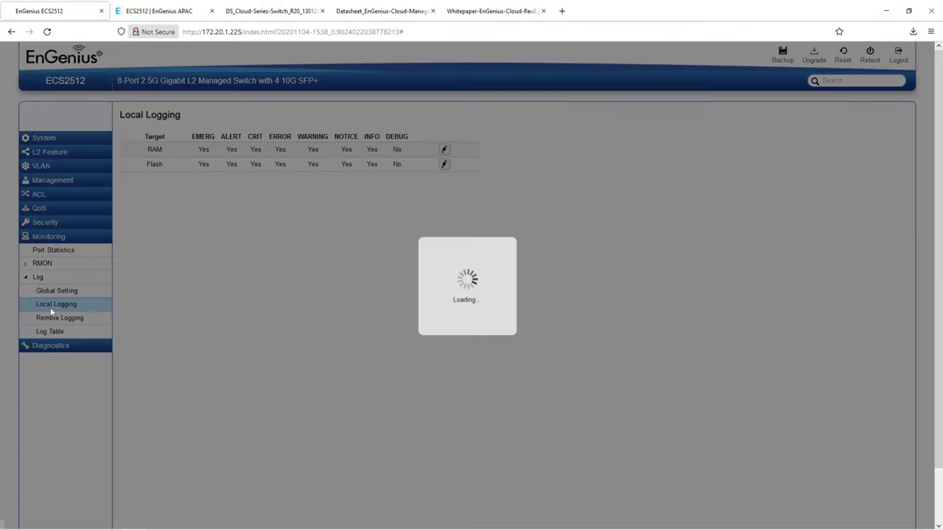
{"action": "left_click", "coordinate": [49, 331]}
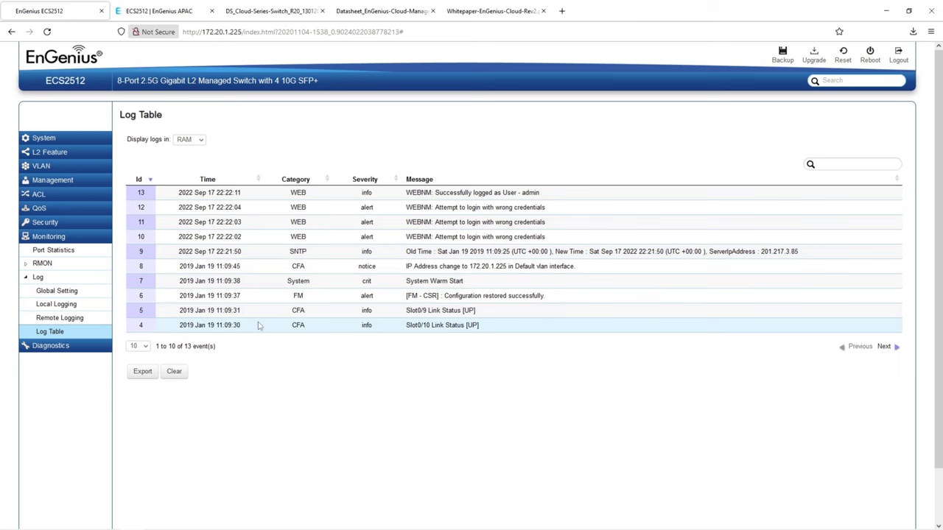
Browse the cable diagnostics on Port 1, the IPv4 and IPv6 ping and trace route tools.
{"action": "left_click", "coordinate": [48, 346]}
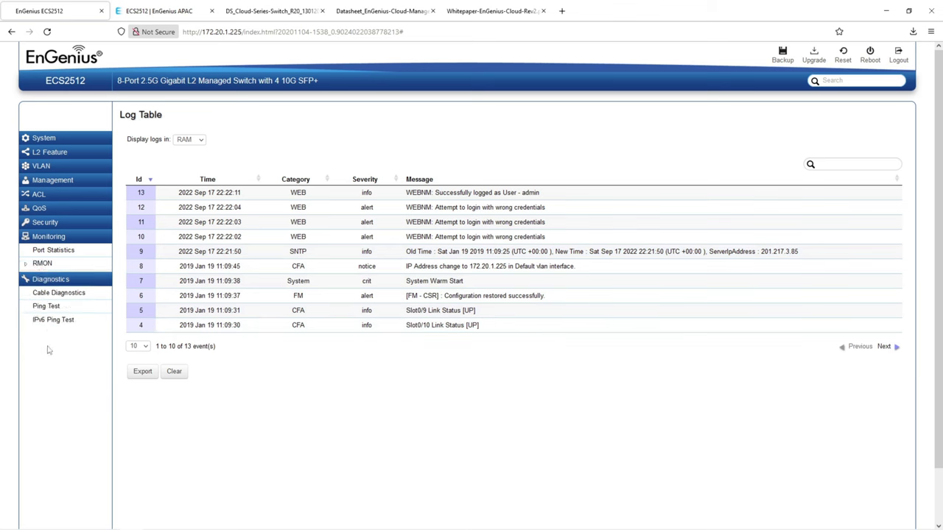
{"action": "left_click", "coordinate": [59, 266]}
{"action": "left_click", "coordinate": [163, 155]}
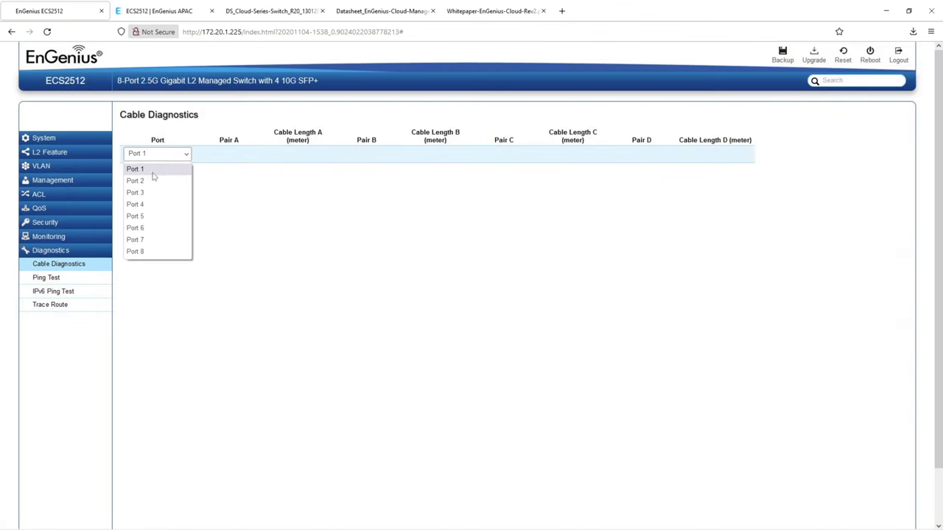
{"action": "left_click", "coordinate": [238, 286]}
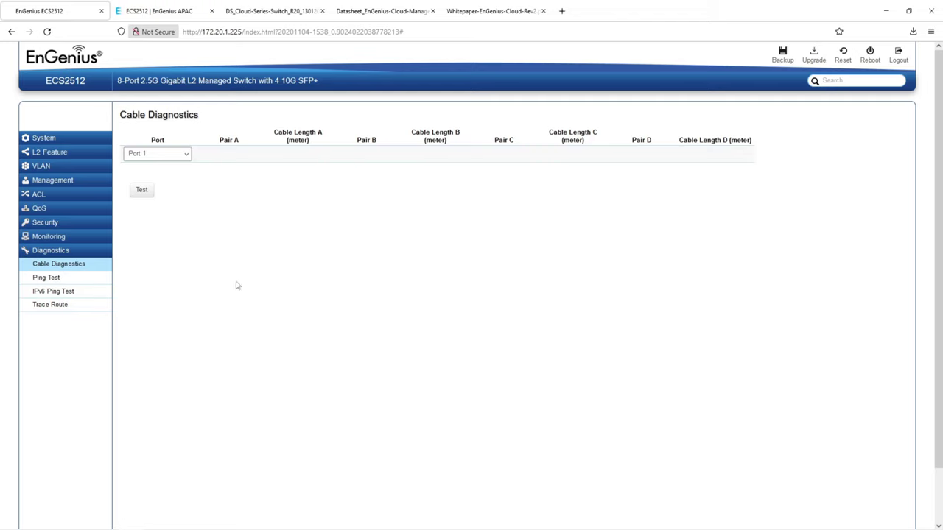
{"action": "left_click", "coordinate": [46, 278]}
{"action": "left_click", "coordinate": [52, 292]}
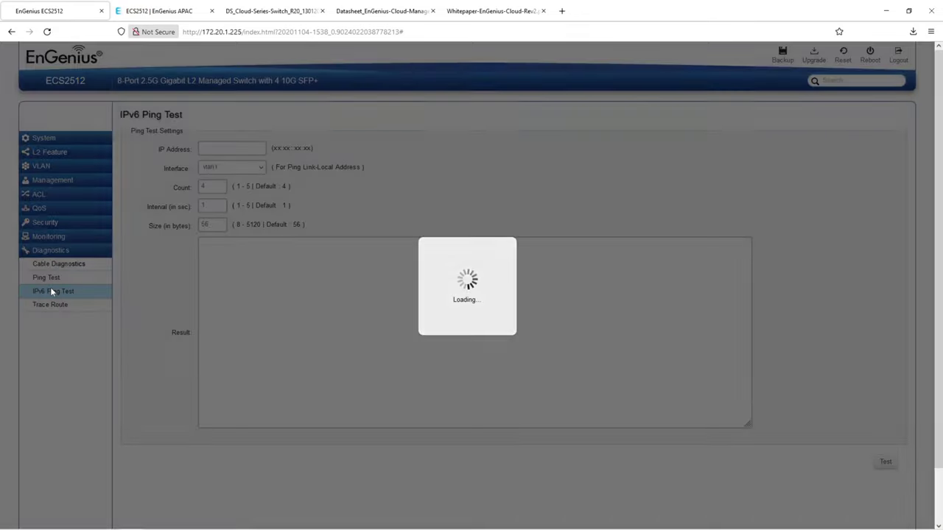
{"action": "left_click", "coordinate": [49, 305]}
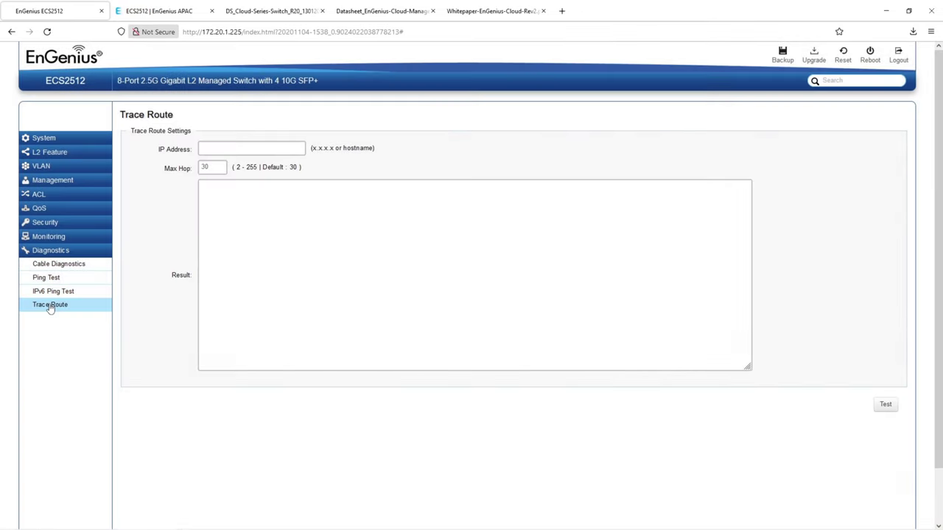
{"action": "left_click", "coordinate": [50, 140]}
Open the System Summary page showing ECS2512 on firmware v1.1.42-3.01.154.
{"action": "left_click", "coordinate": [47, 153]}
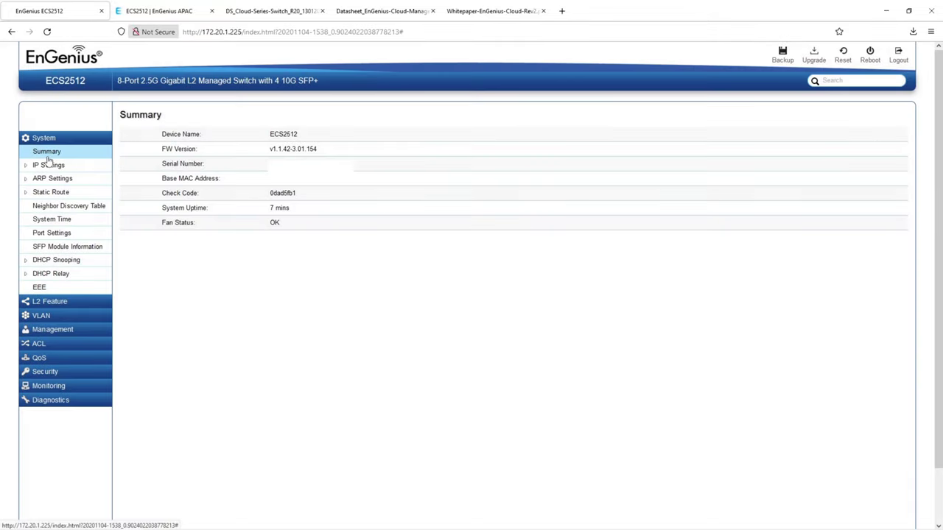